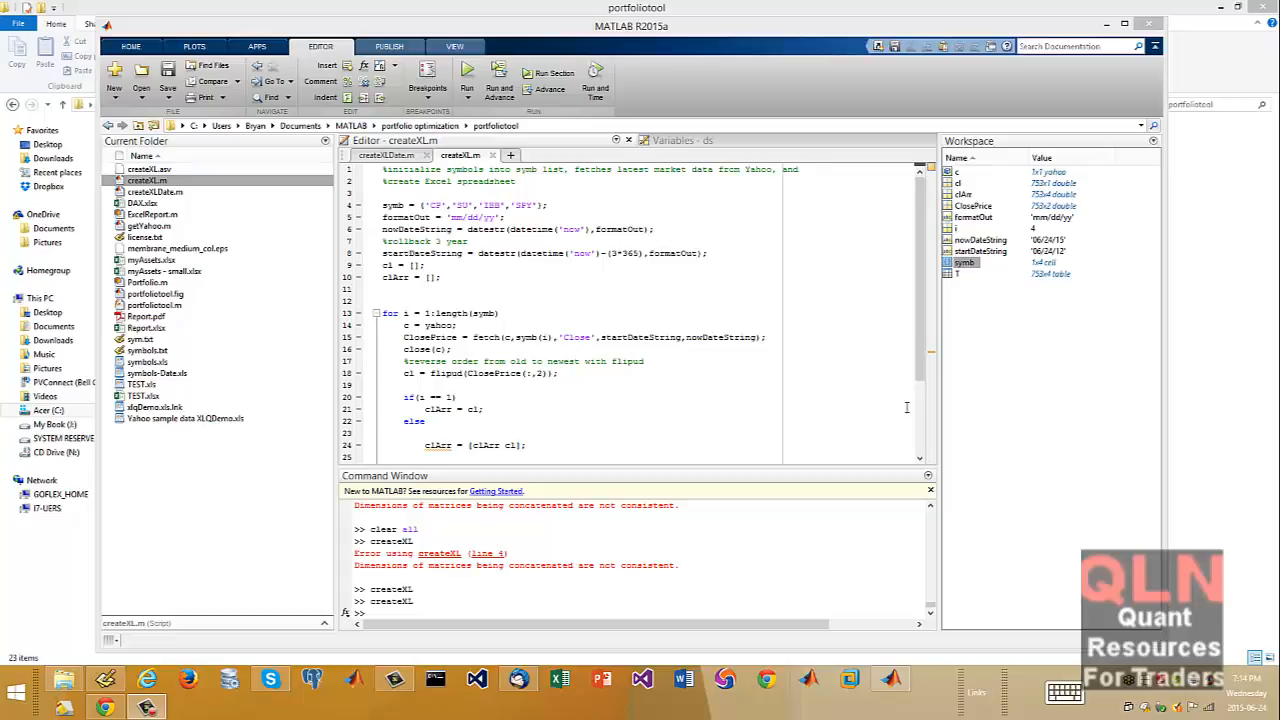
Review the start-date calculation and table export code in createXL.m, and run createXL at the command prompt
mouse_move(922, 346)
mouse_down()
mouse_move(912, 396)
mouse_move(912, 335)
mouse_up()
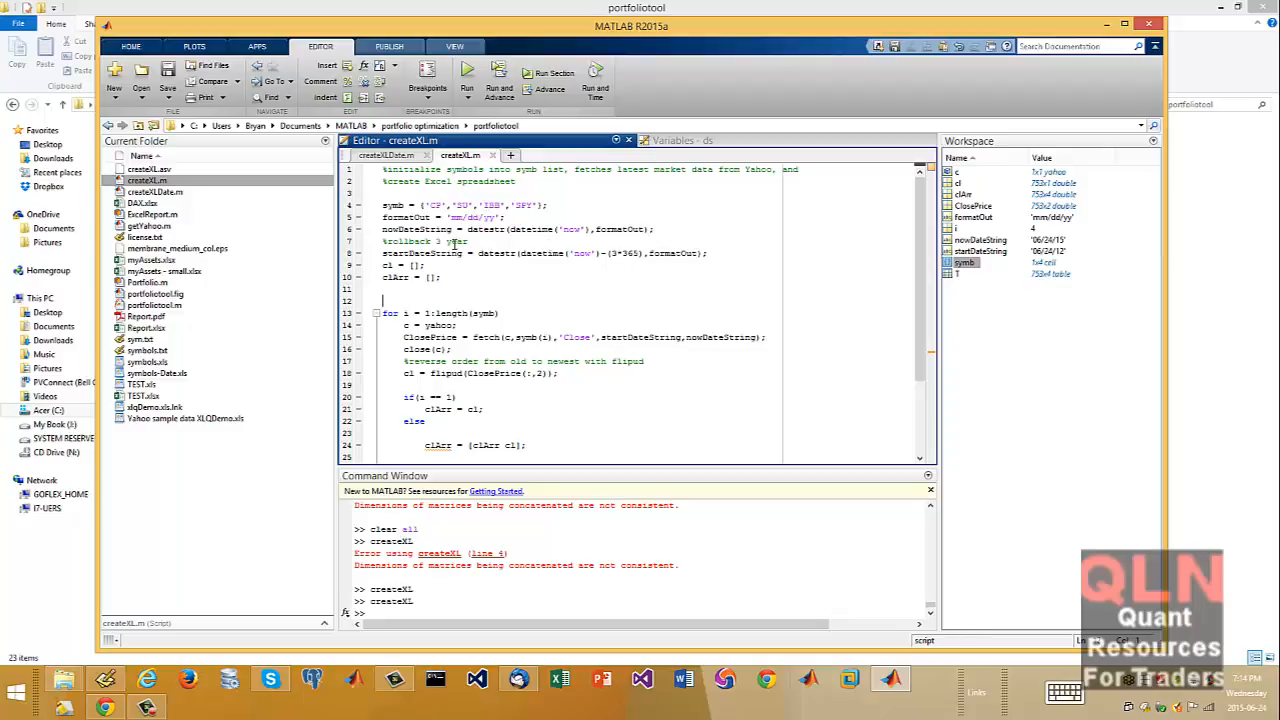
drag(480, 255, 631, 262)
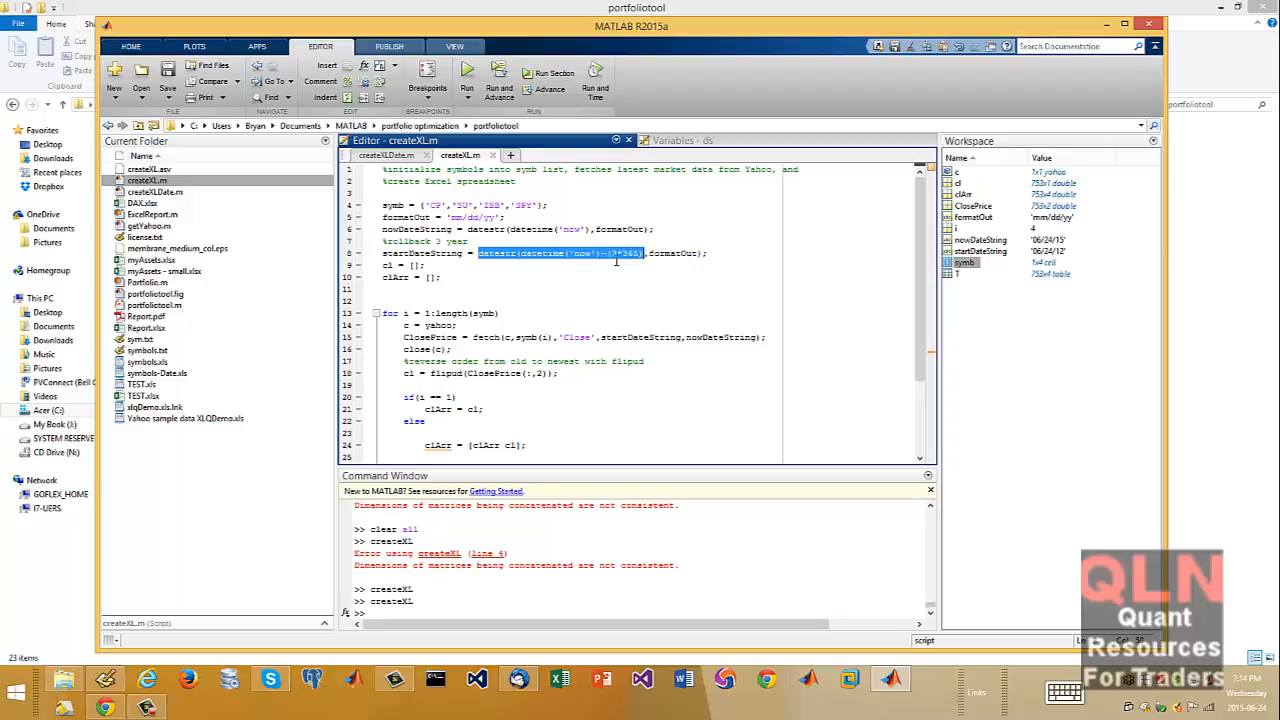
click(616, 260)
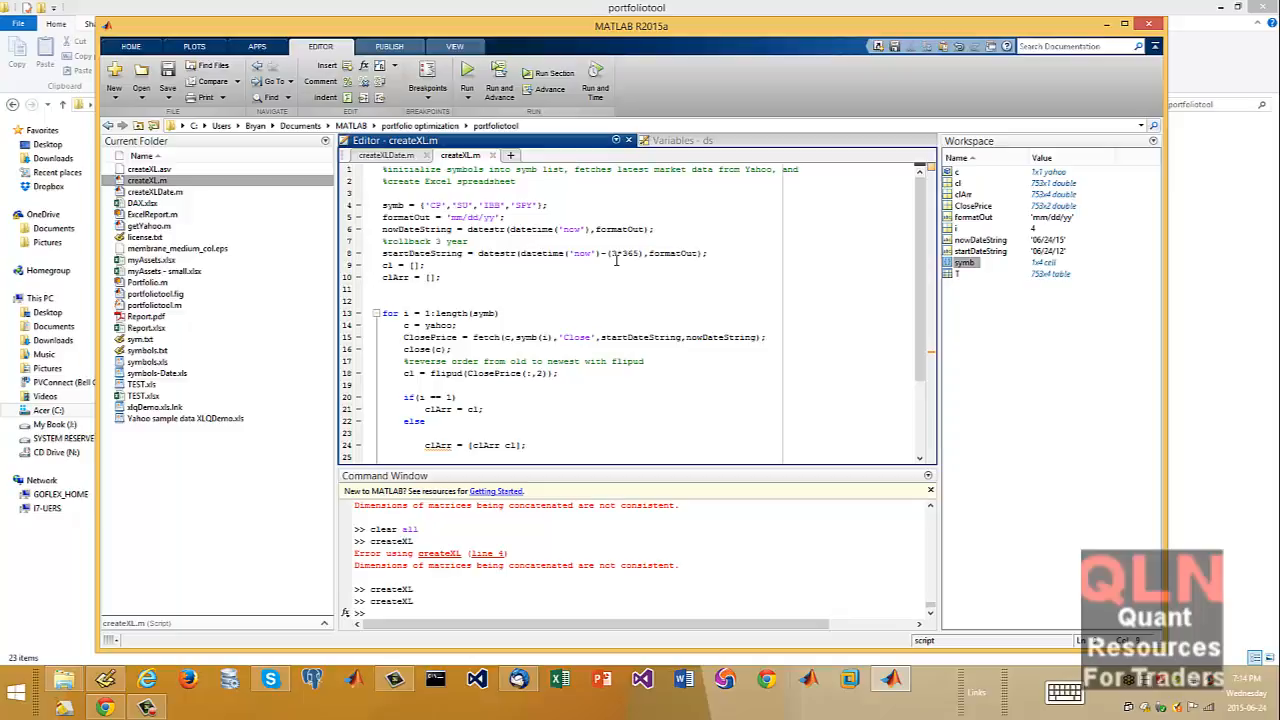
scroll(597, 349, down, 3)
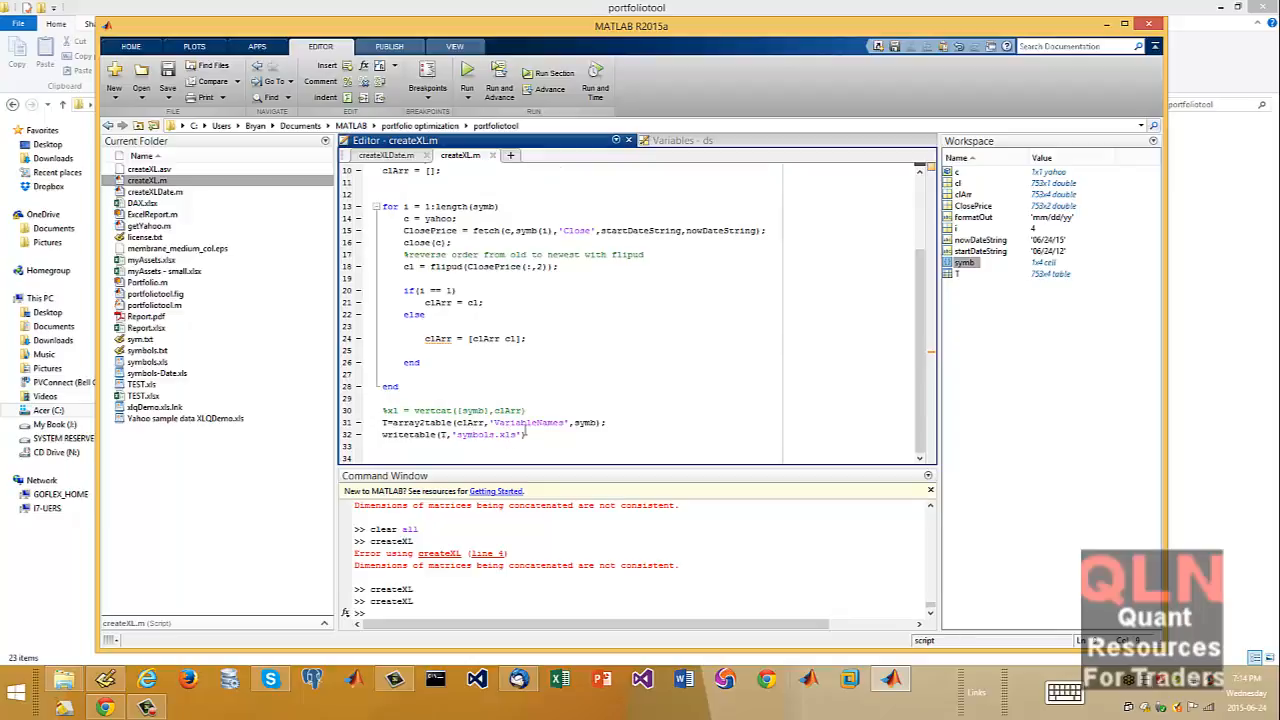
click(565, 598)
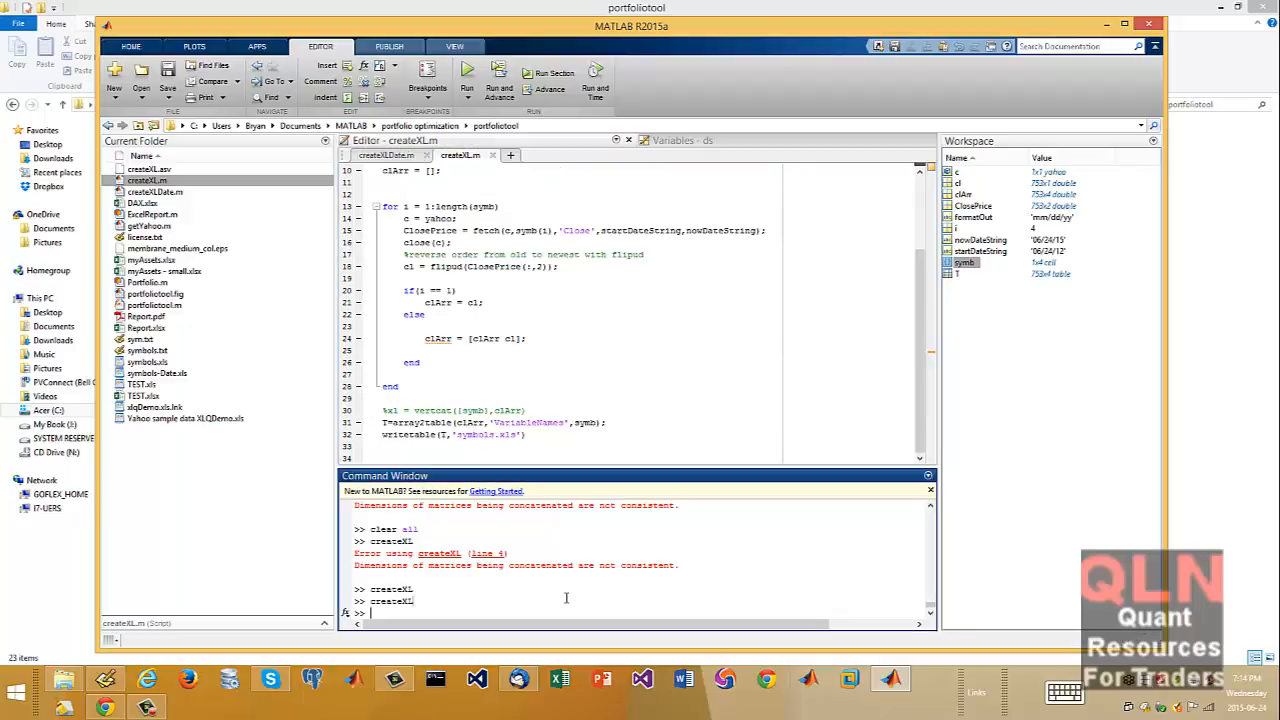
key(Up)
key(Return)
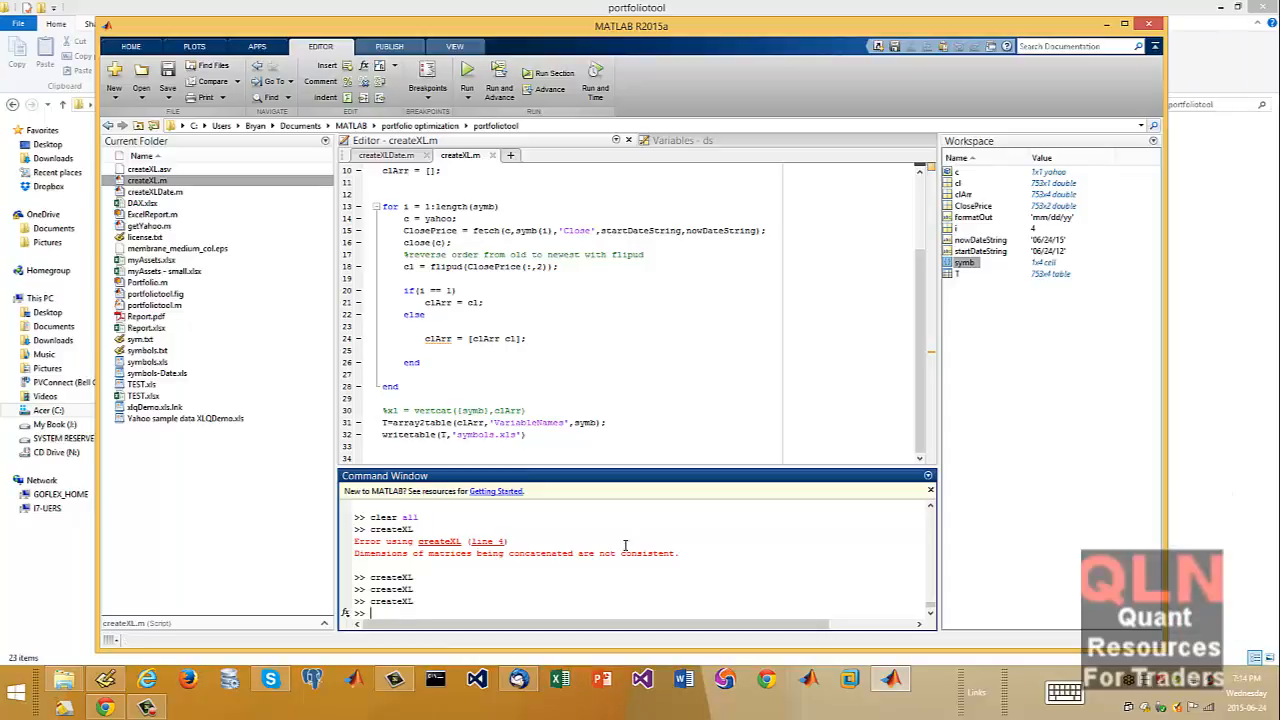
Switch to the portfoliotool folder in File Explorer and open symbols.xls with Excel (desktop)
click(64, 682)
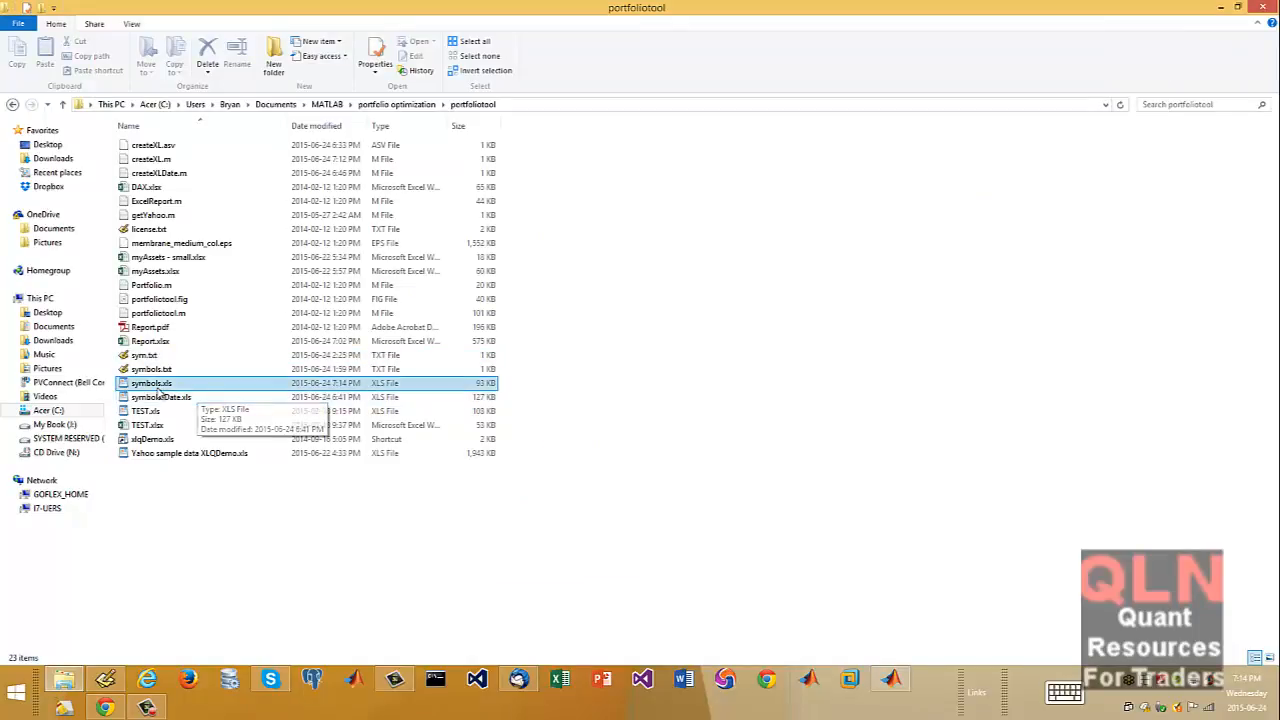
right_click(160, 385)
mouse_move(246, 152)
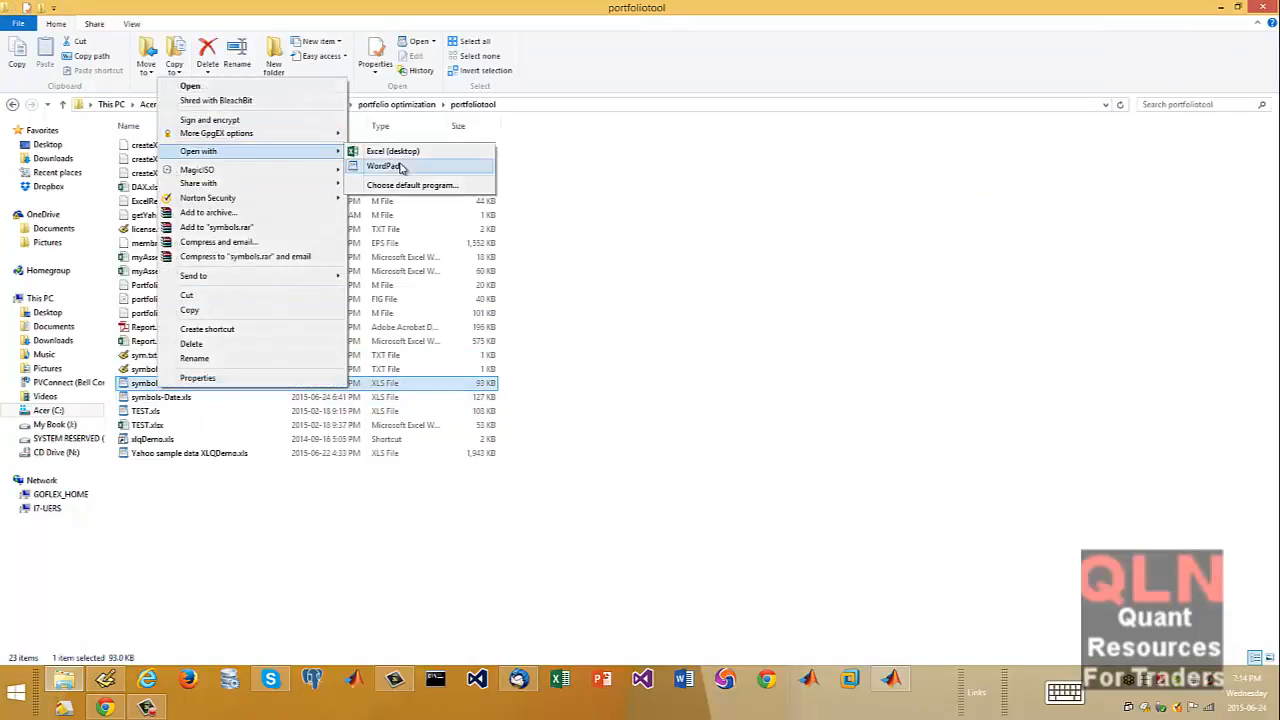
click(415, 152)
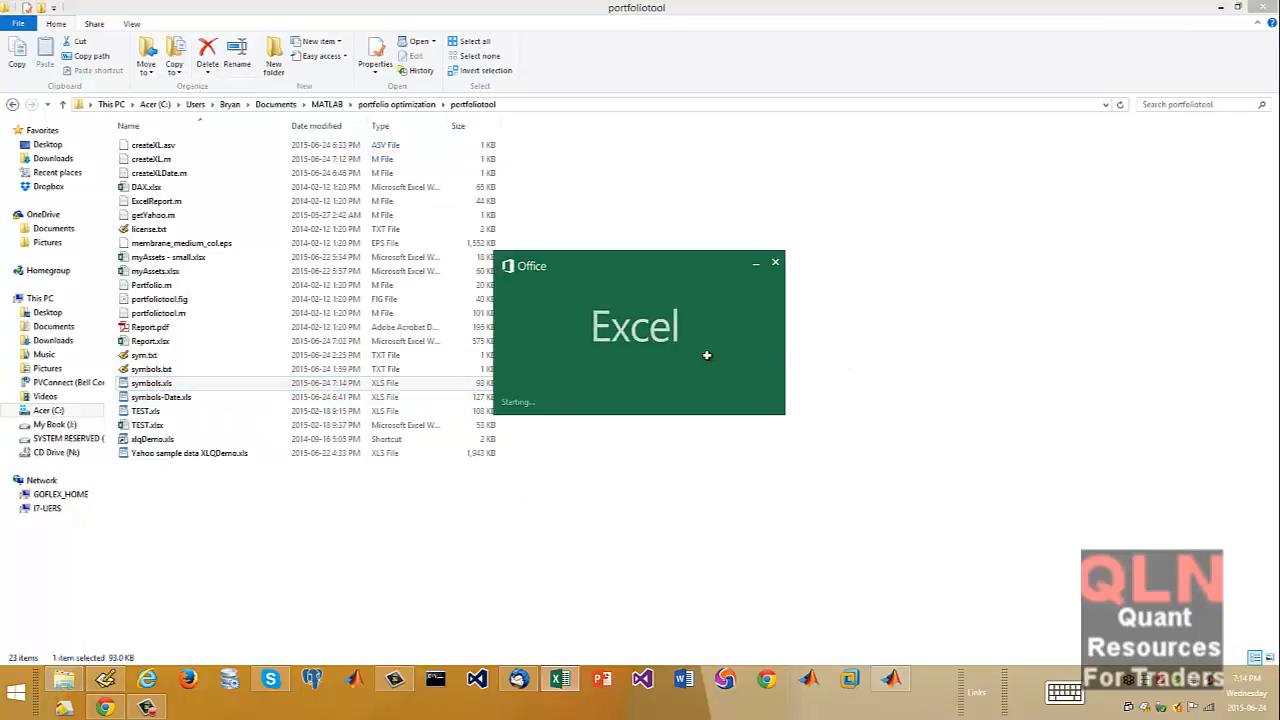
Examine the CP, SU, IBB and SPY price columns through the last data row, and close the workbook
scroll(428, 378, down, 20)
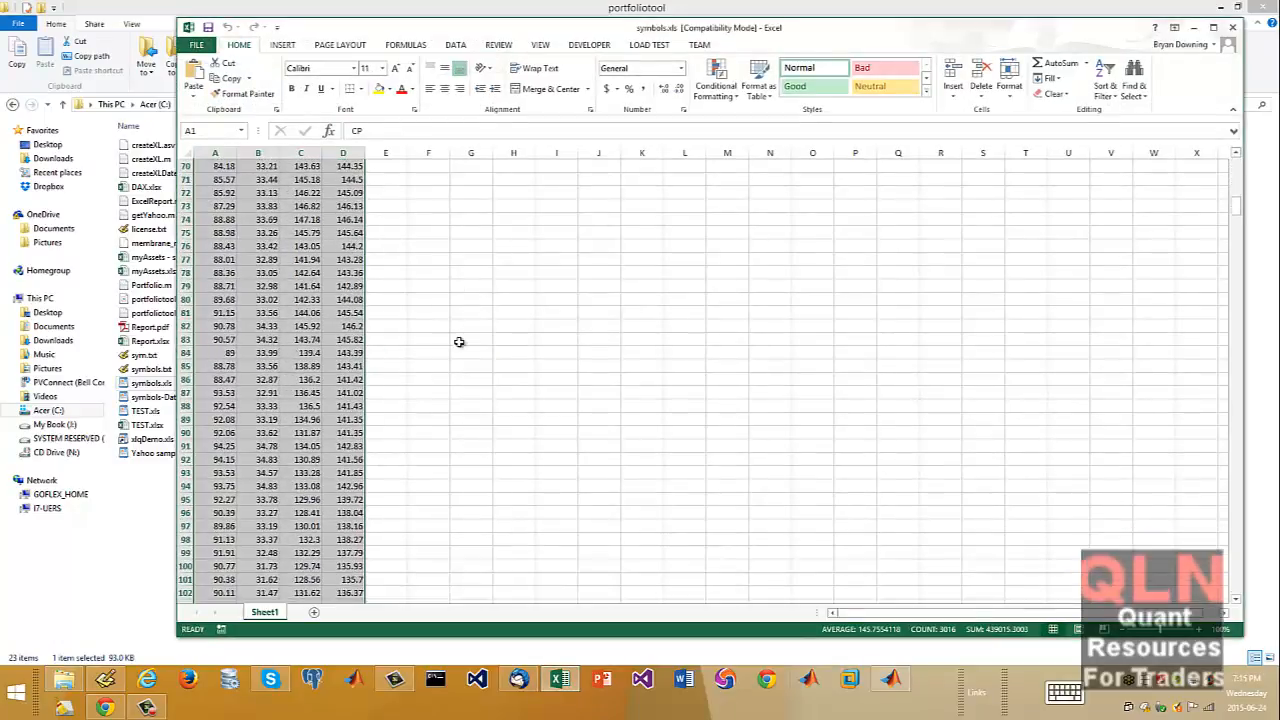
scroll(455, 342, up, 20)
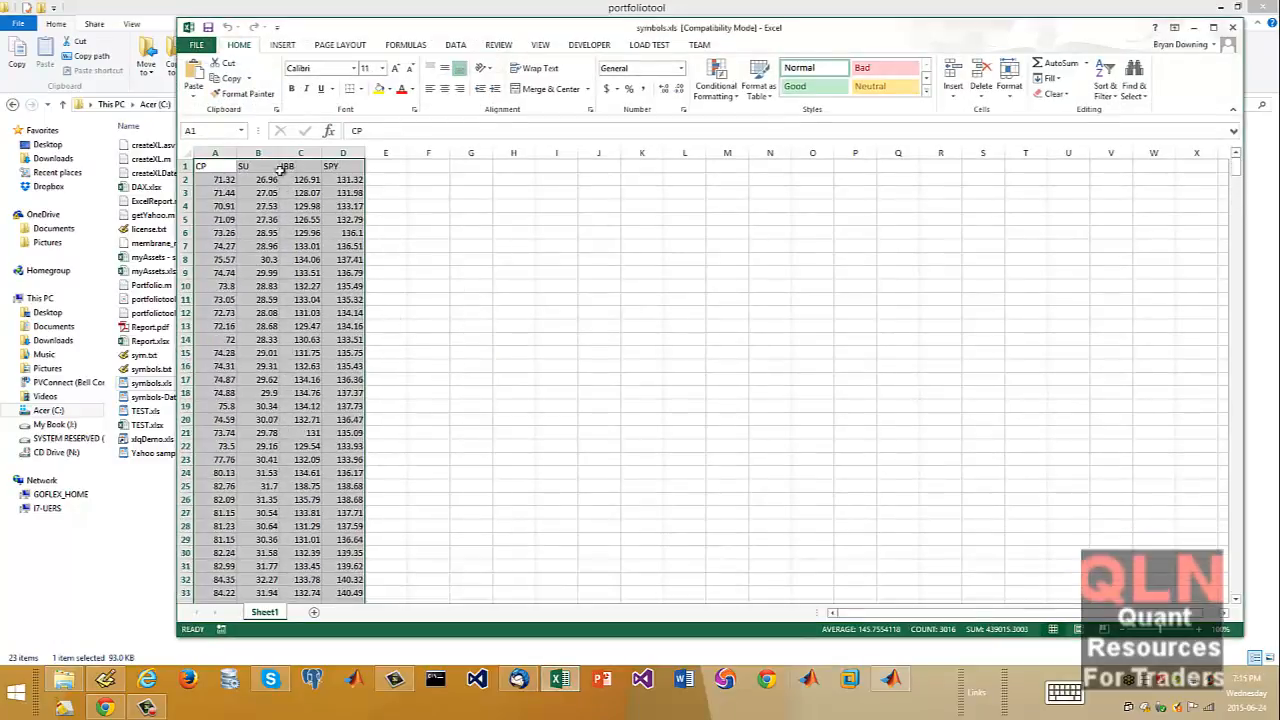
scroll(580, 310, down, 5)
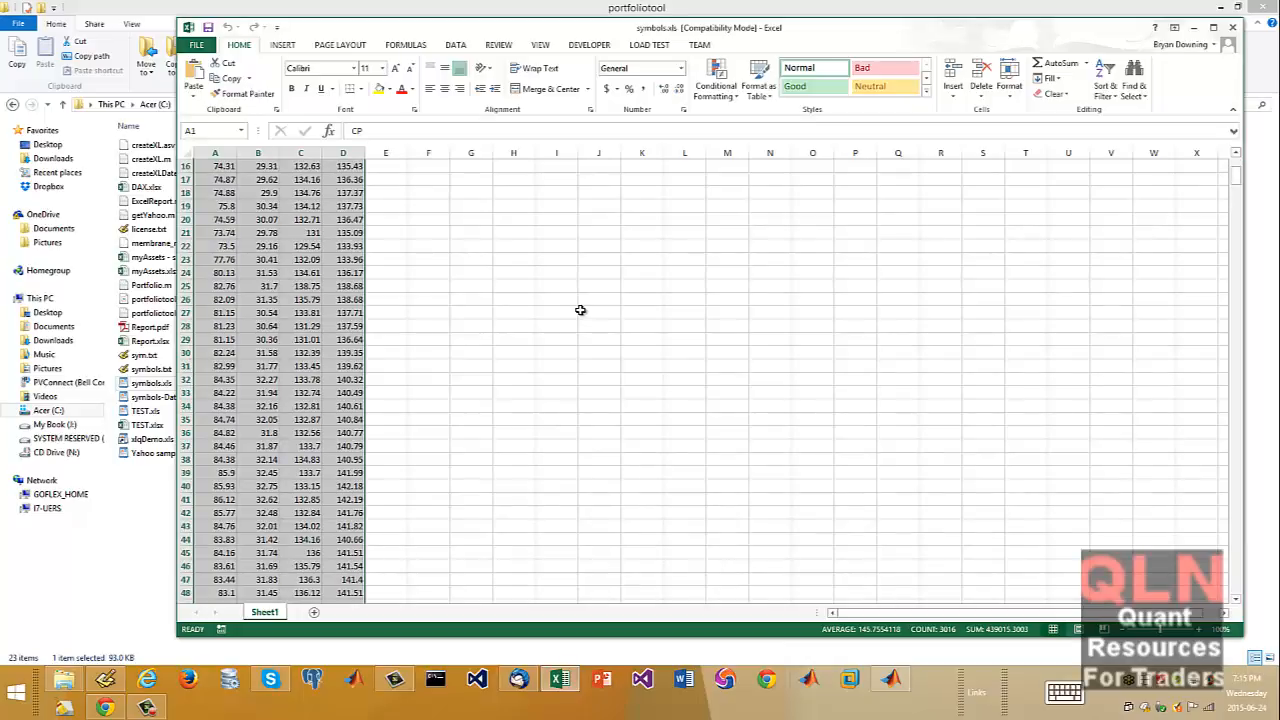
key(ctrl+End)
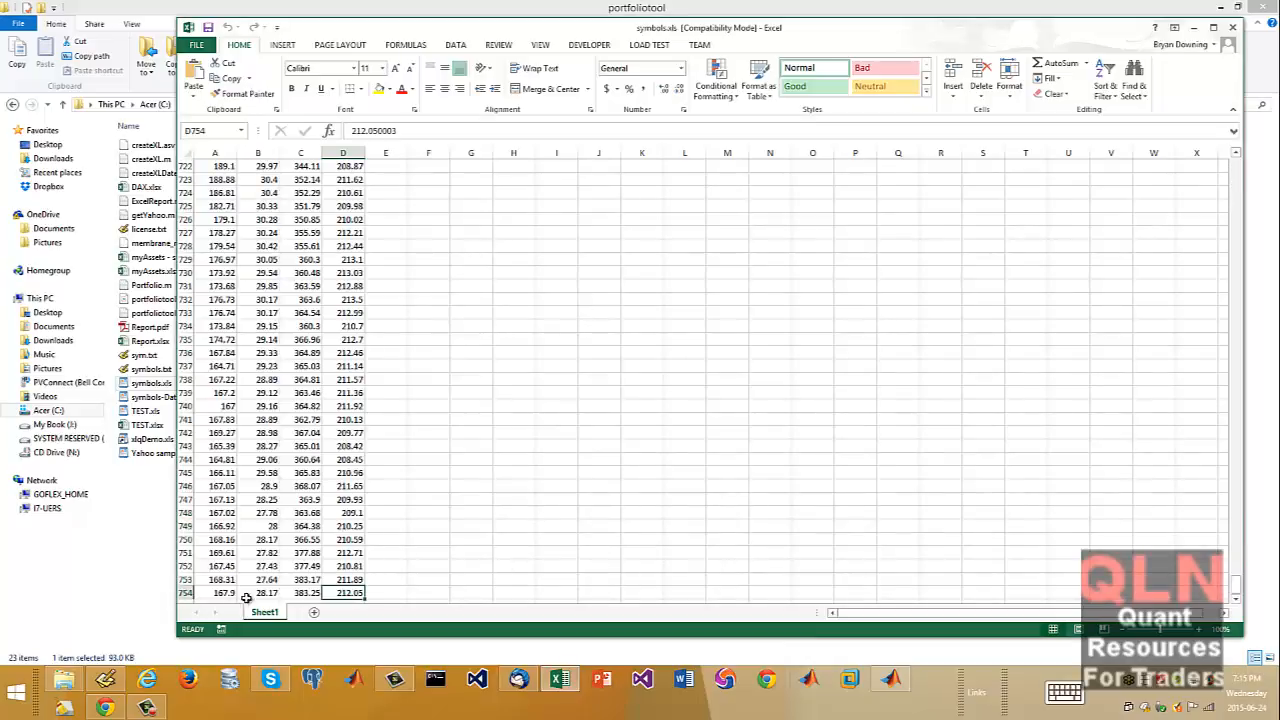
click(1233, 27)
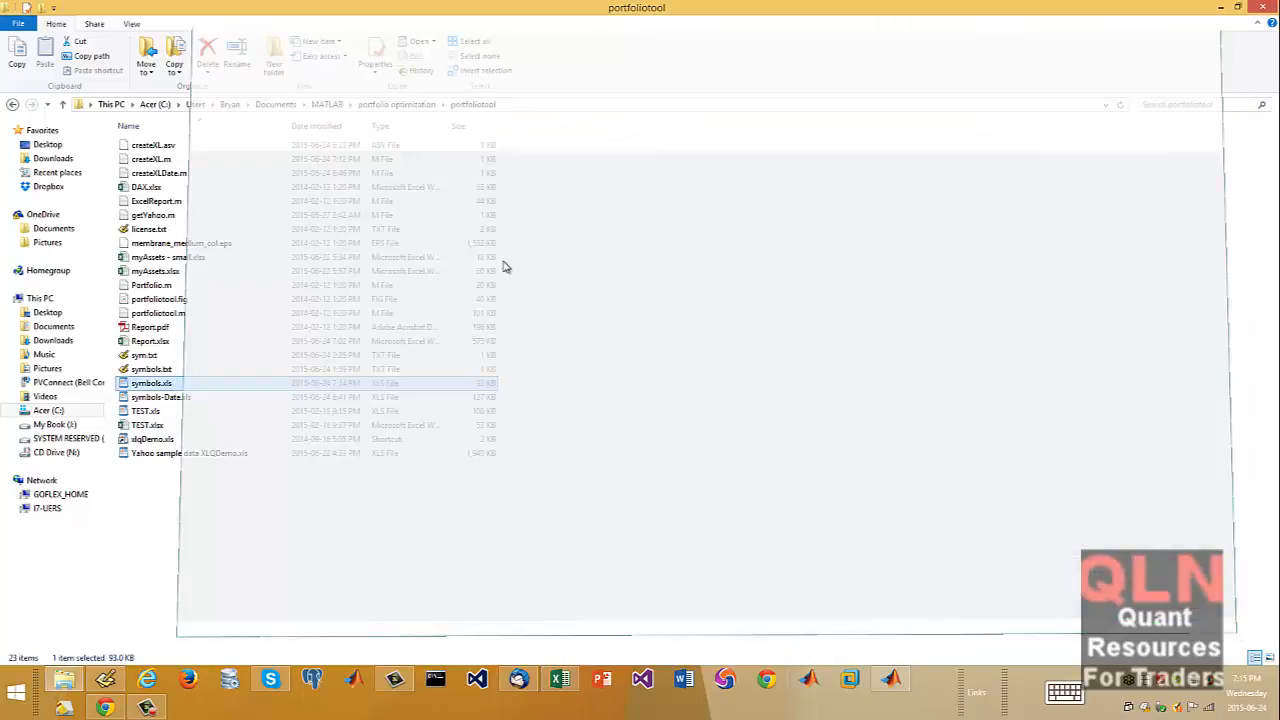
Switch back to MATLAB and launch portfoliotool from the command prompt
click(890, 680)
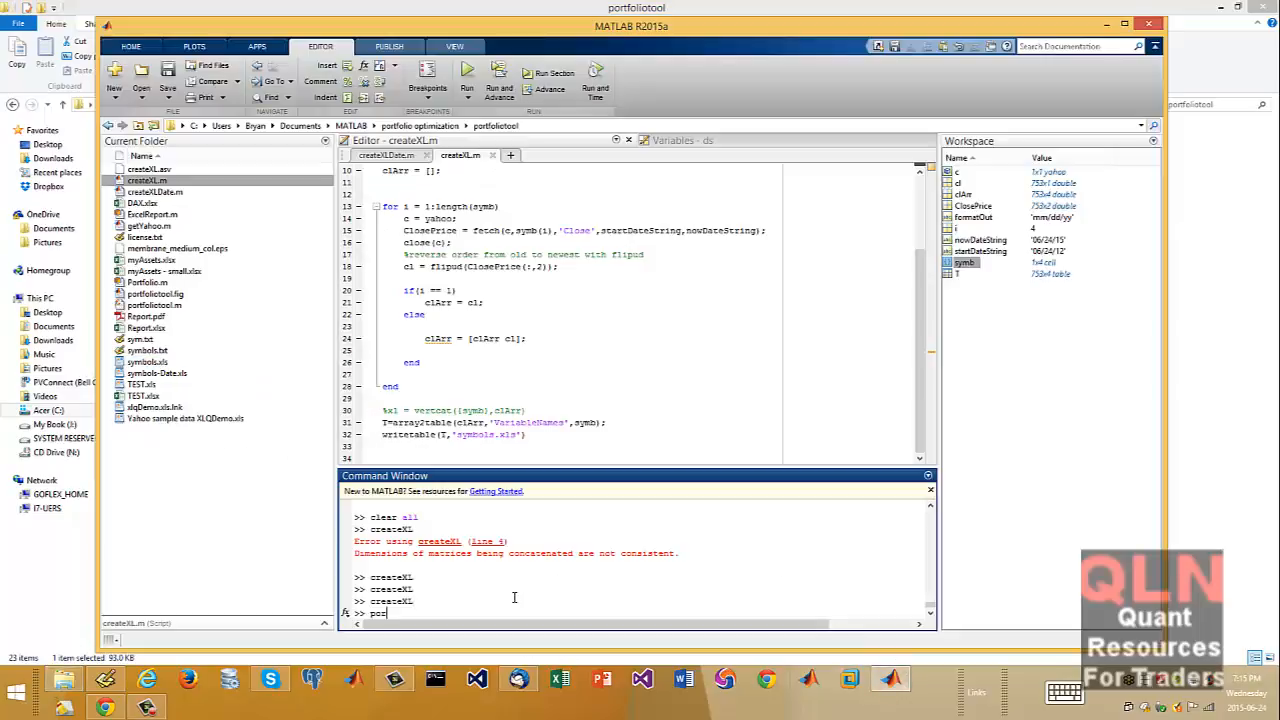
key(Tab)
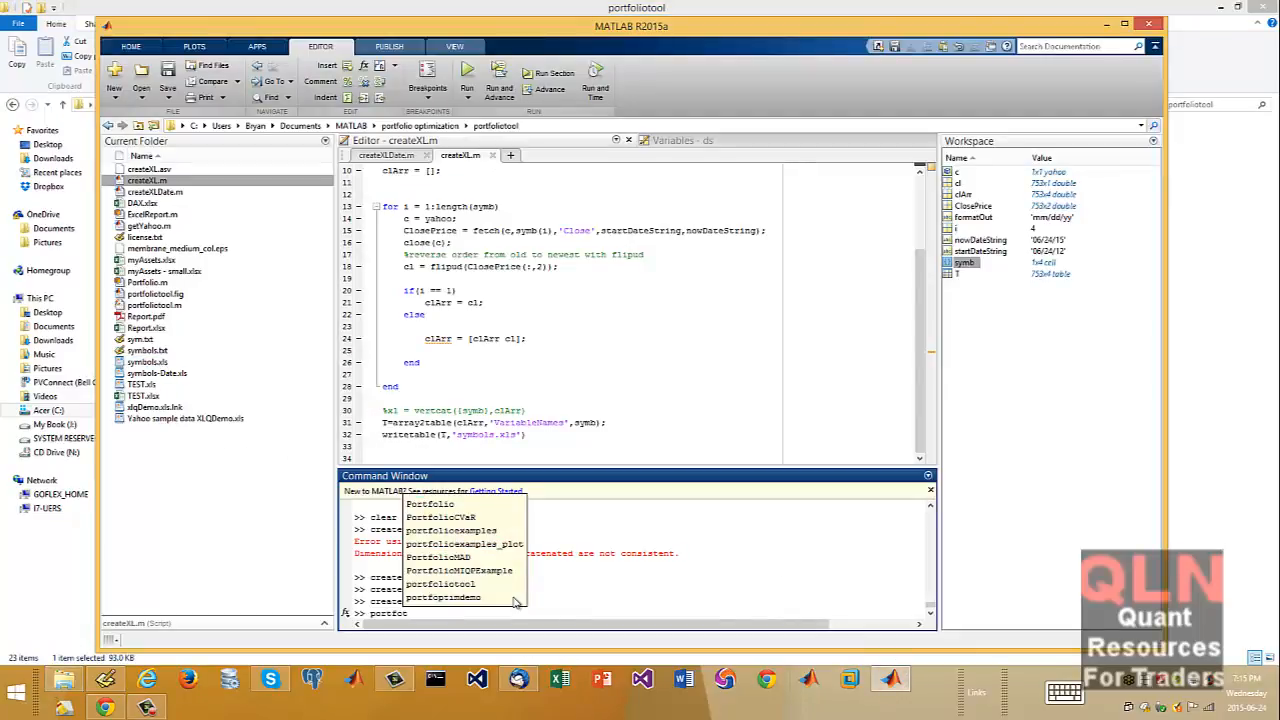
key(Down)
key(Down)
key(Down)
key(Down)
key(Down)
key(Down)
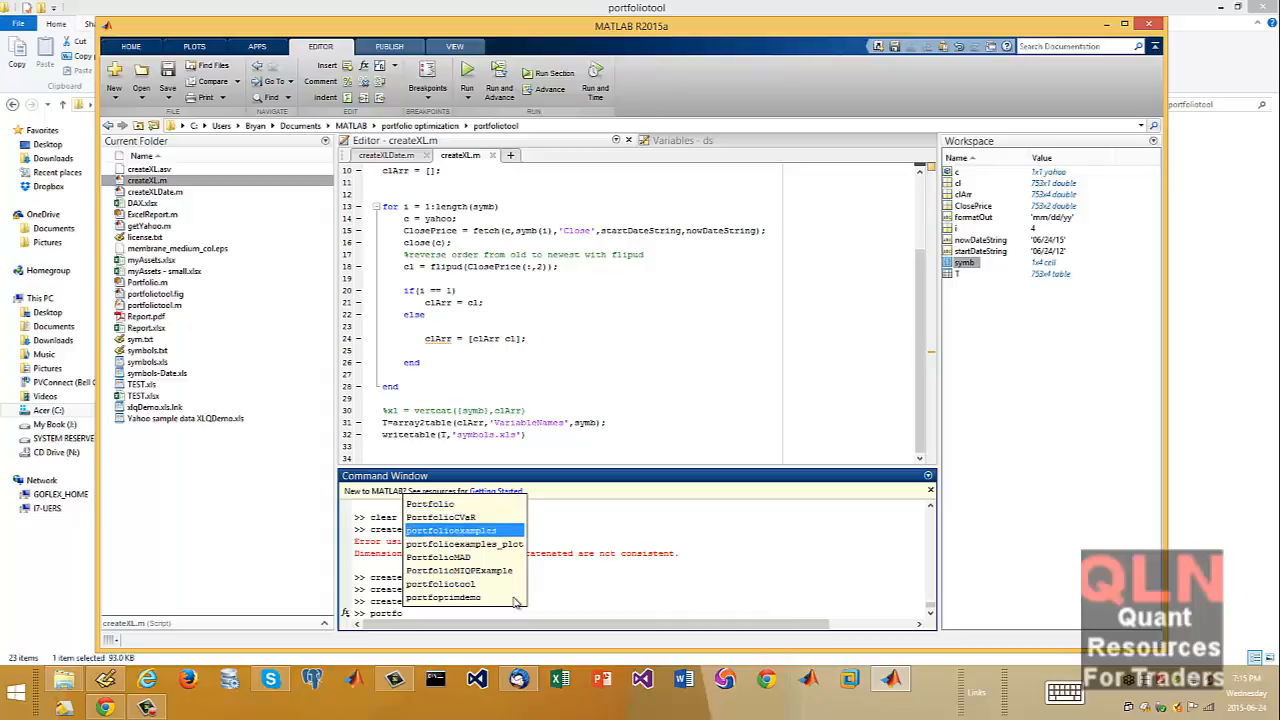
key(Return)
key(Return)
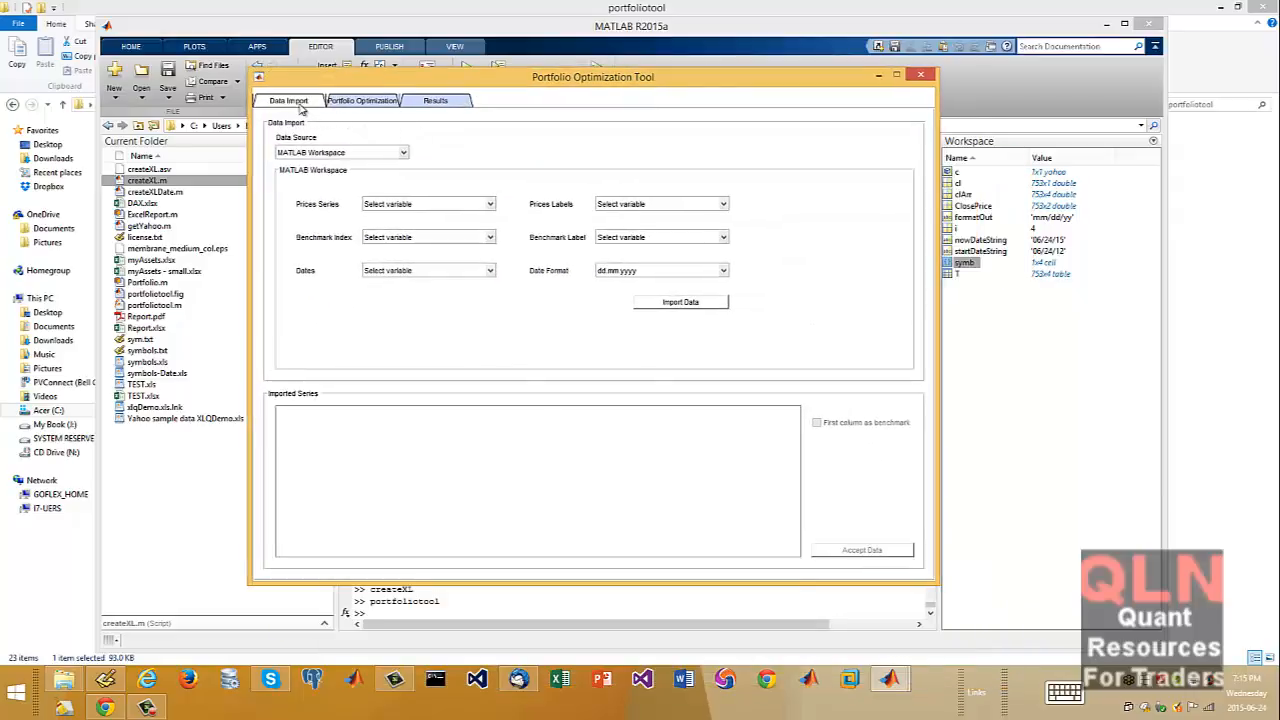
Set the data source to Excel and choose symbols.xls as the file to import
click(366, 155)
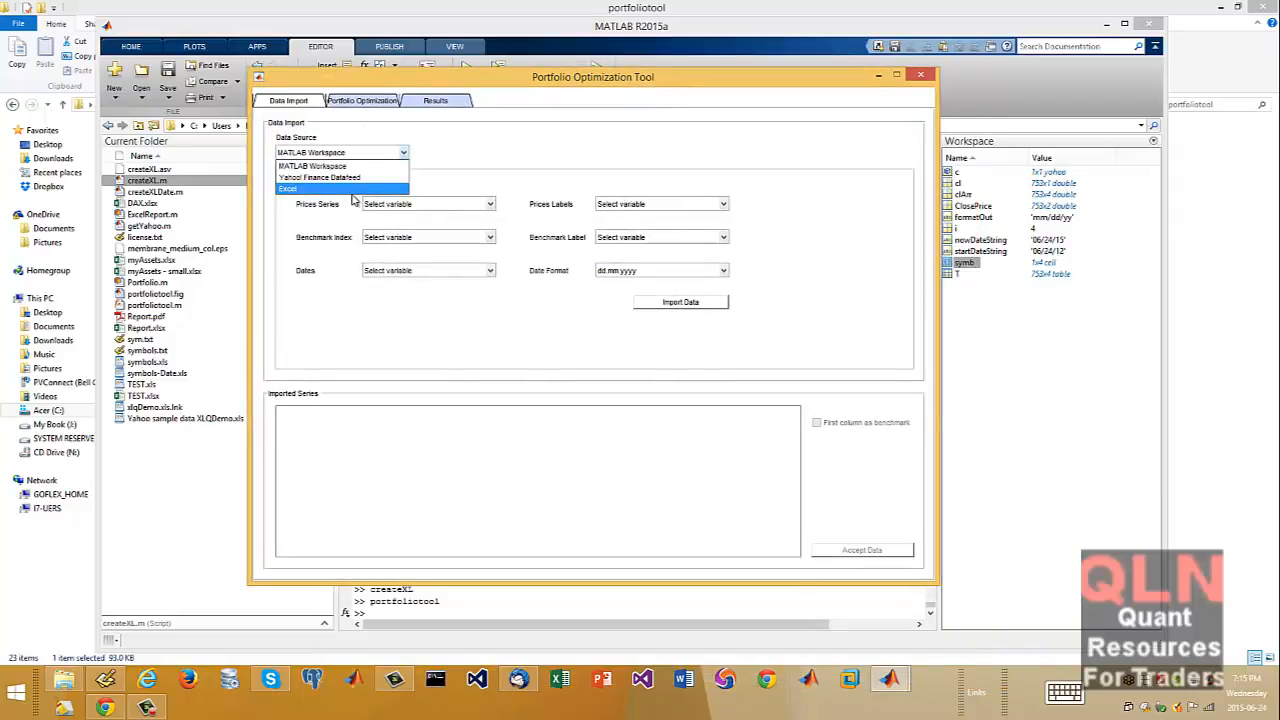
click(352, 190)
click(705, 202)
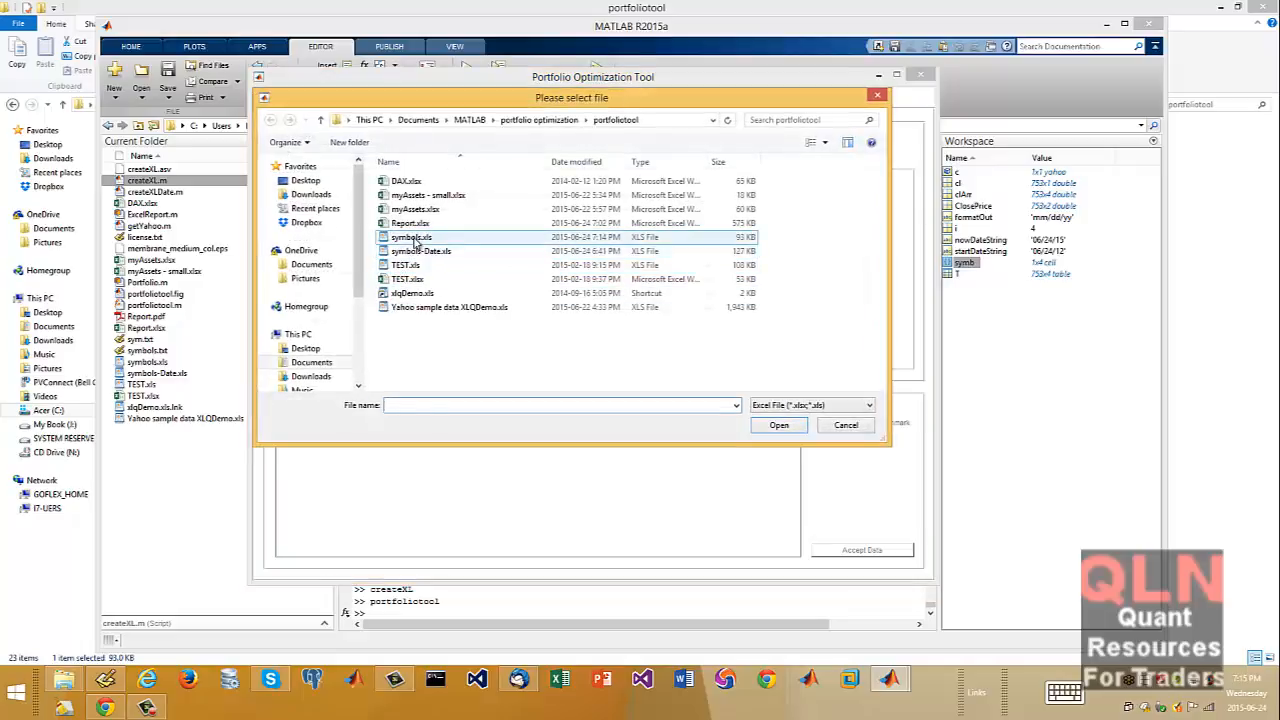
click(411, 238)
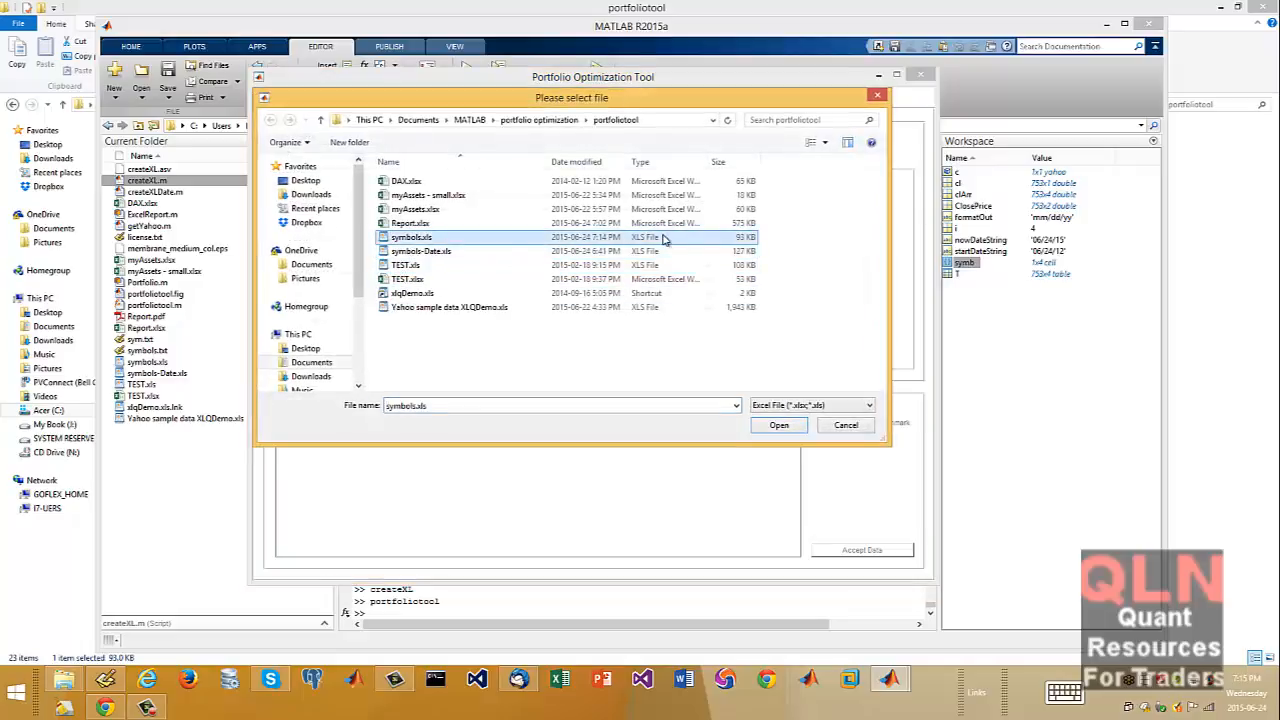
click(768, 430)
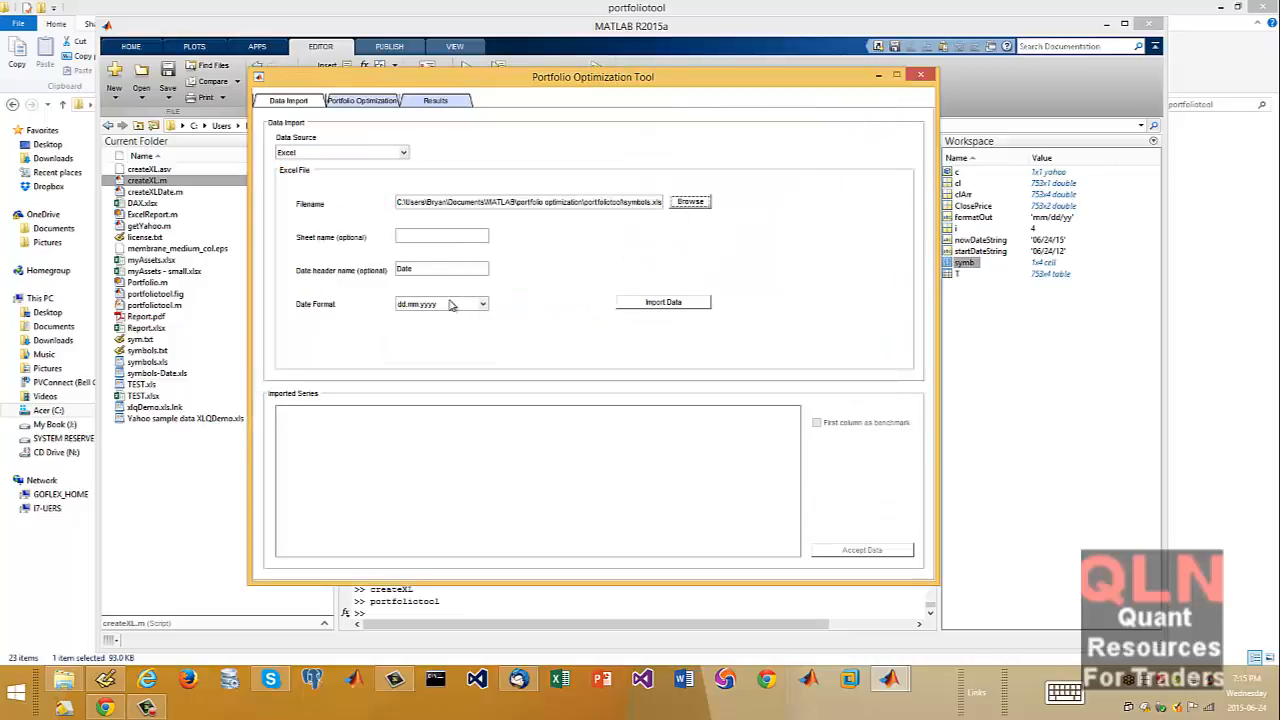
Clear the optional date header name, and import and accept the price data
double_click(433, 269)
key(BackSpace)
click(664, 304)
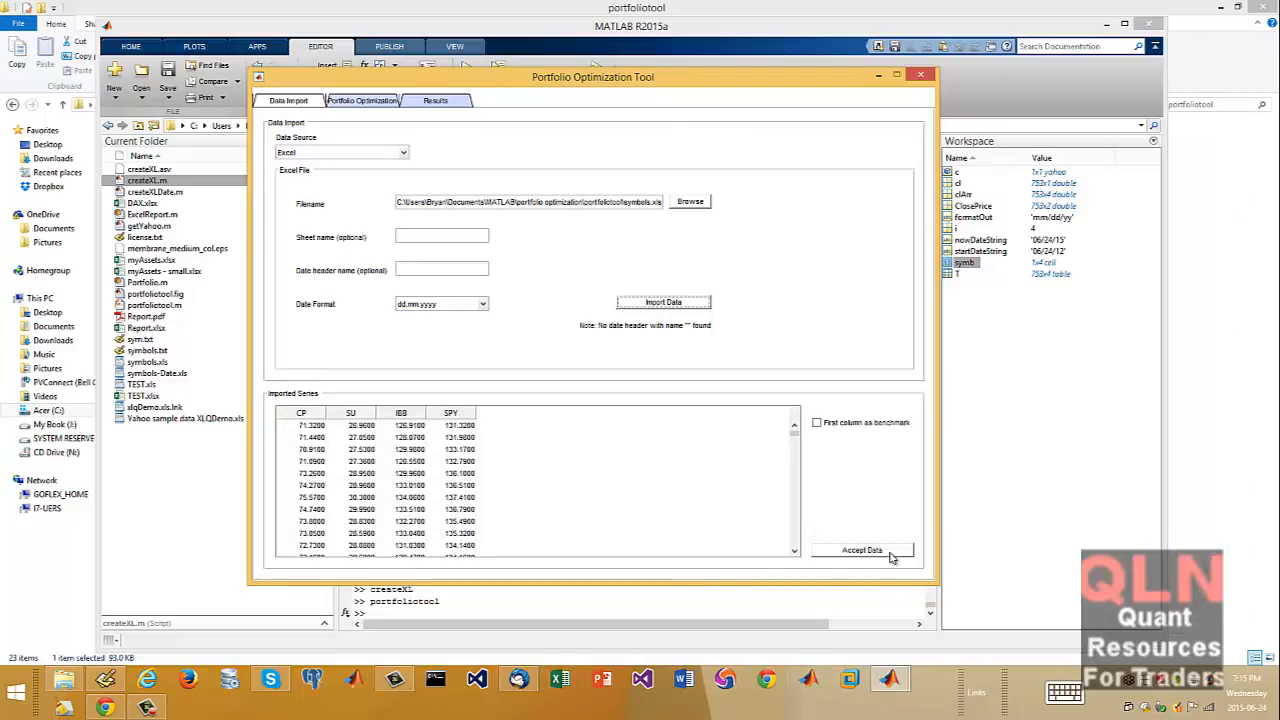
click(891, 555)
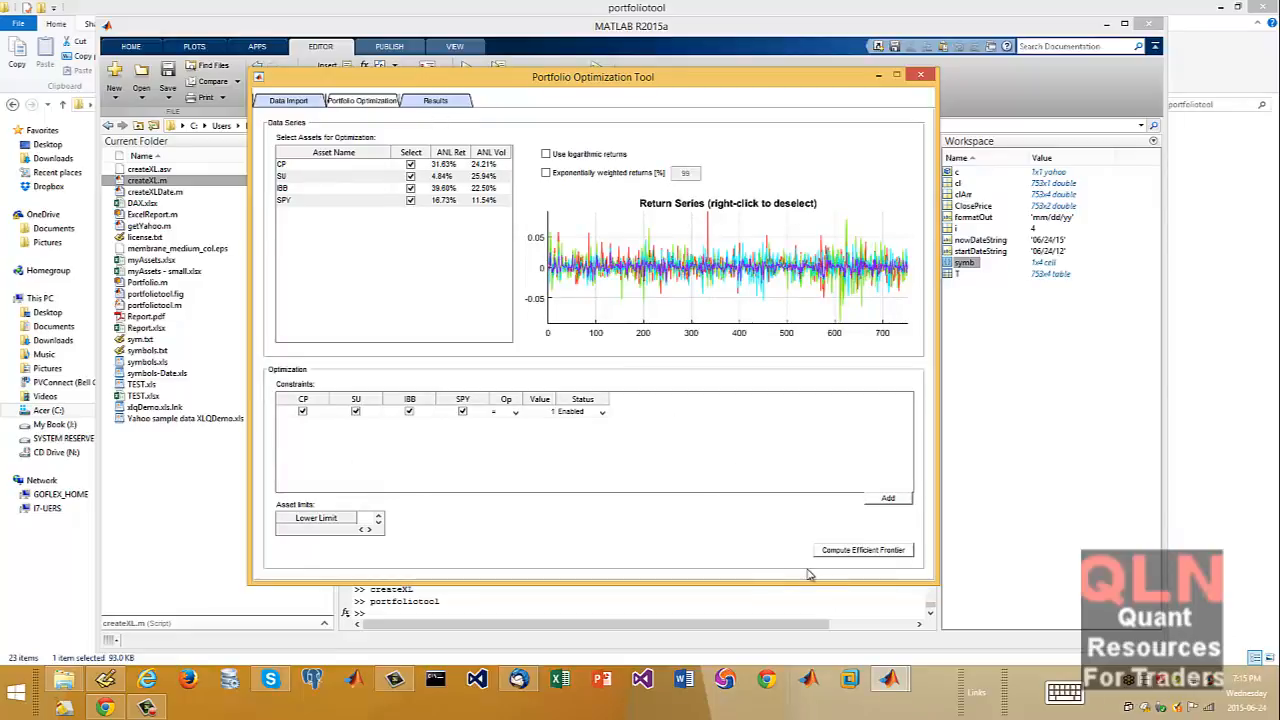
Compute the efficient frontier and examine the key metrics of the efficient portfolios at about 17.5% and 13% annualized risk
click(863, 551)
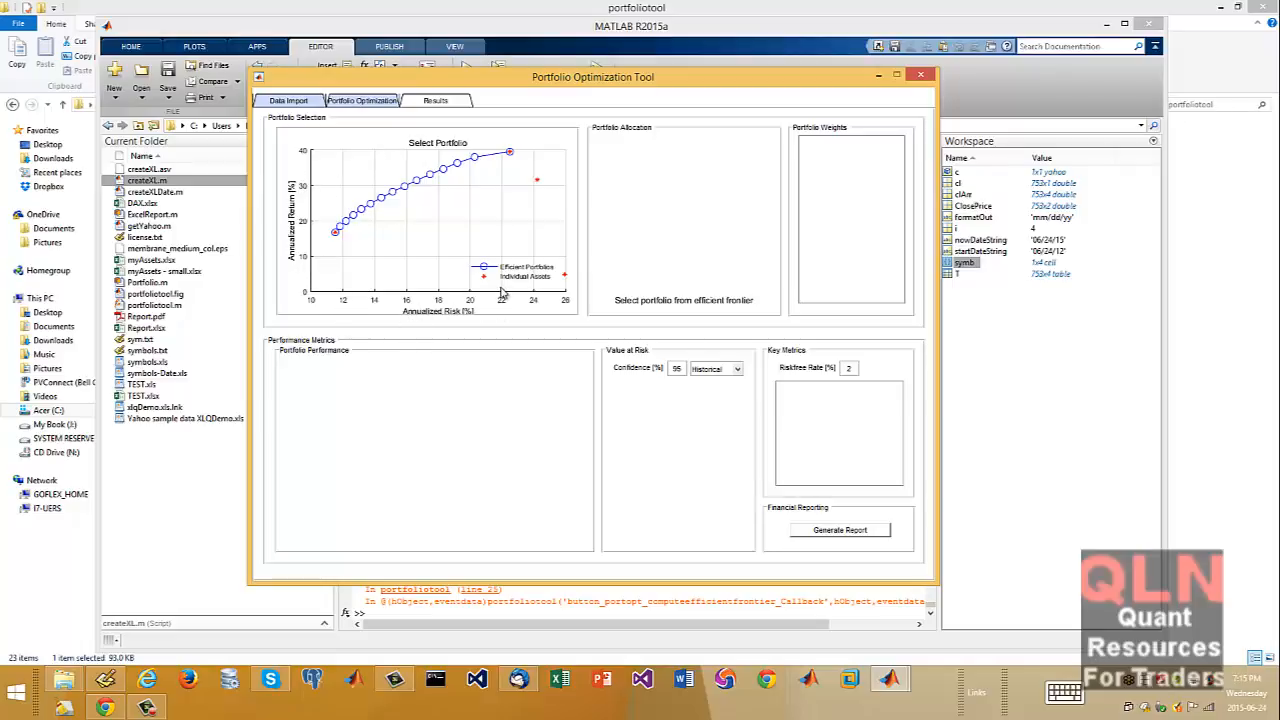
click(431, 176)
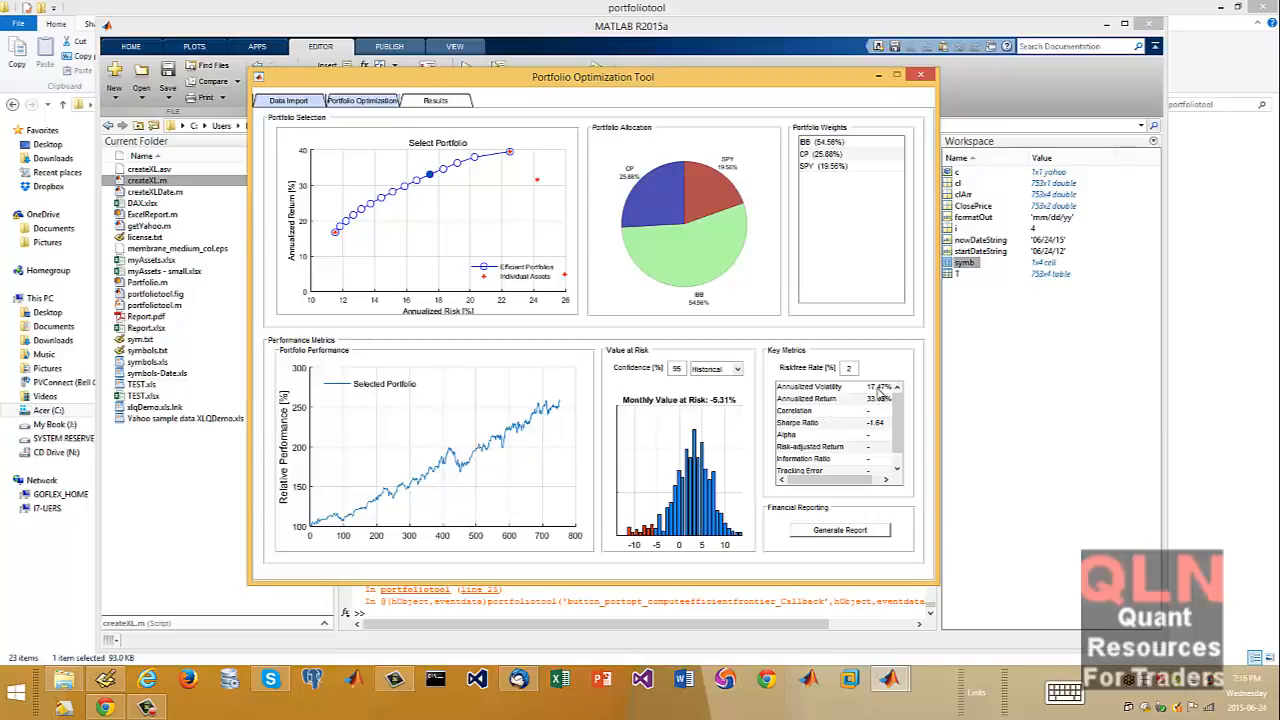
scroll(890, 420, down, 1)
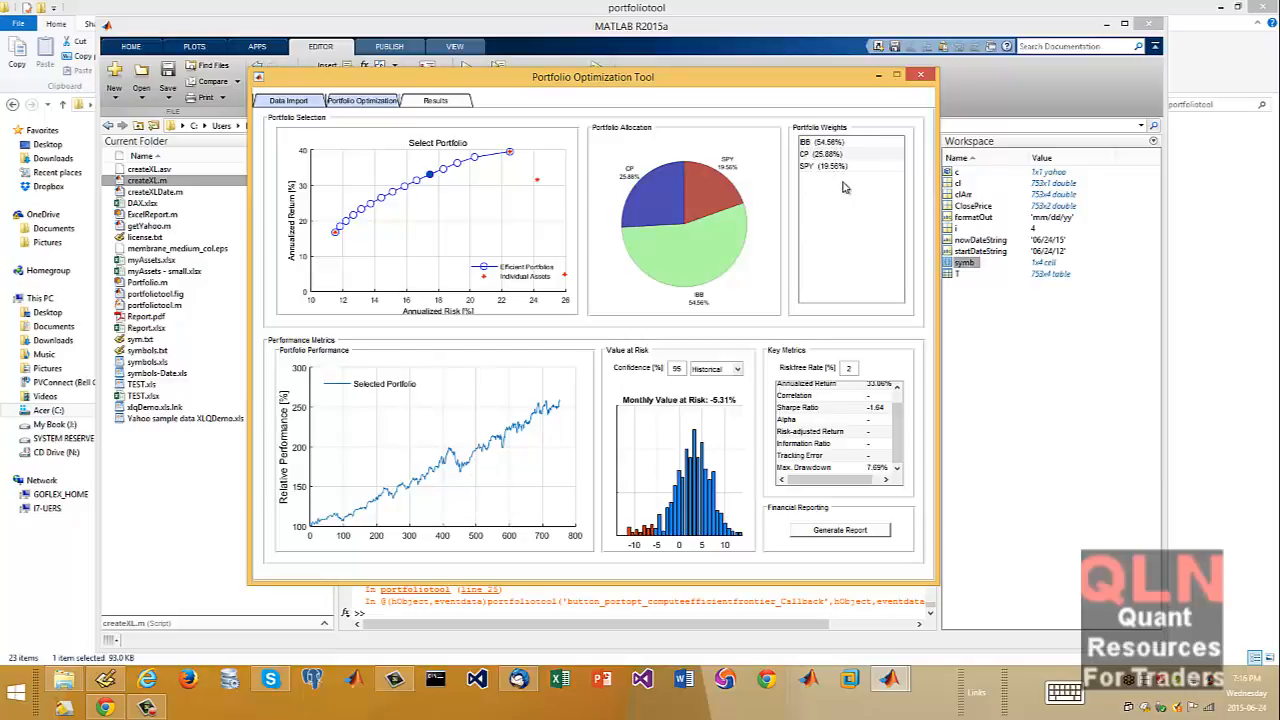
click(364, 209)
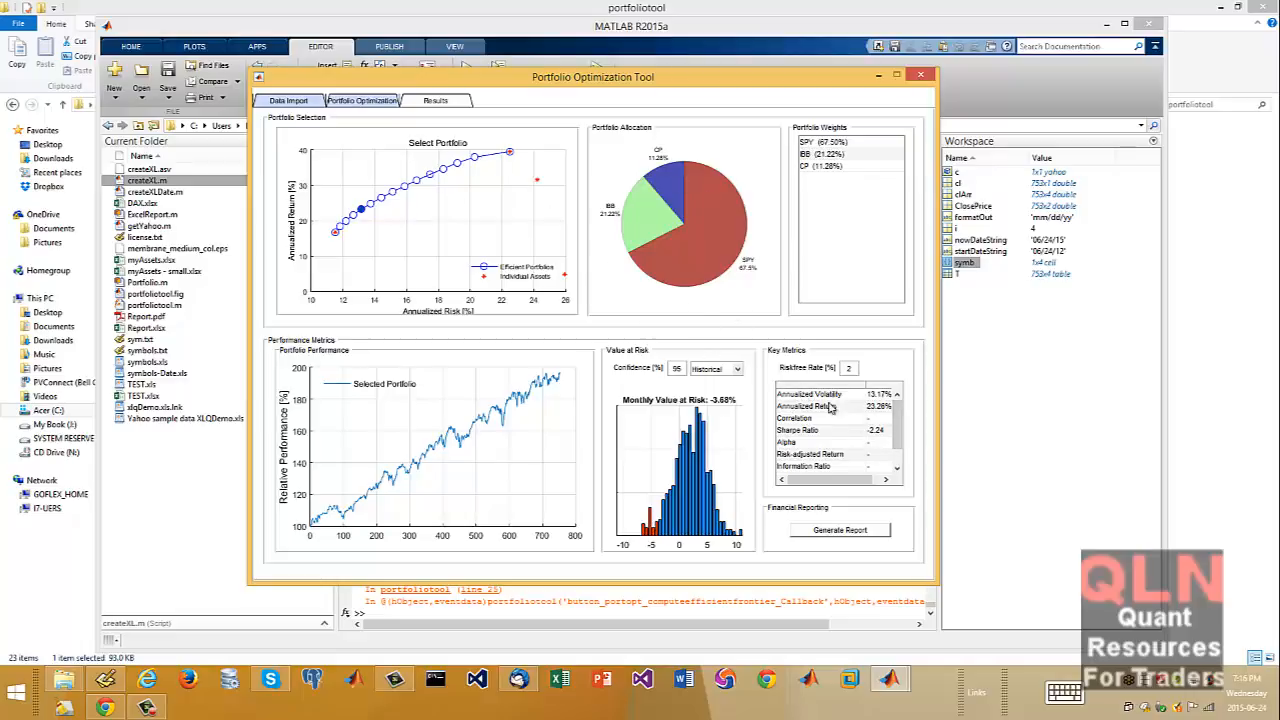
drag(897, 418, 898, 461)
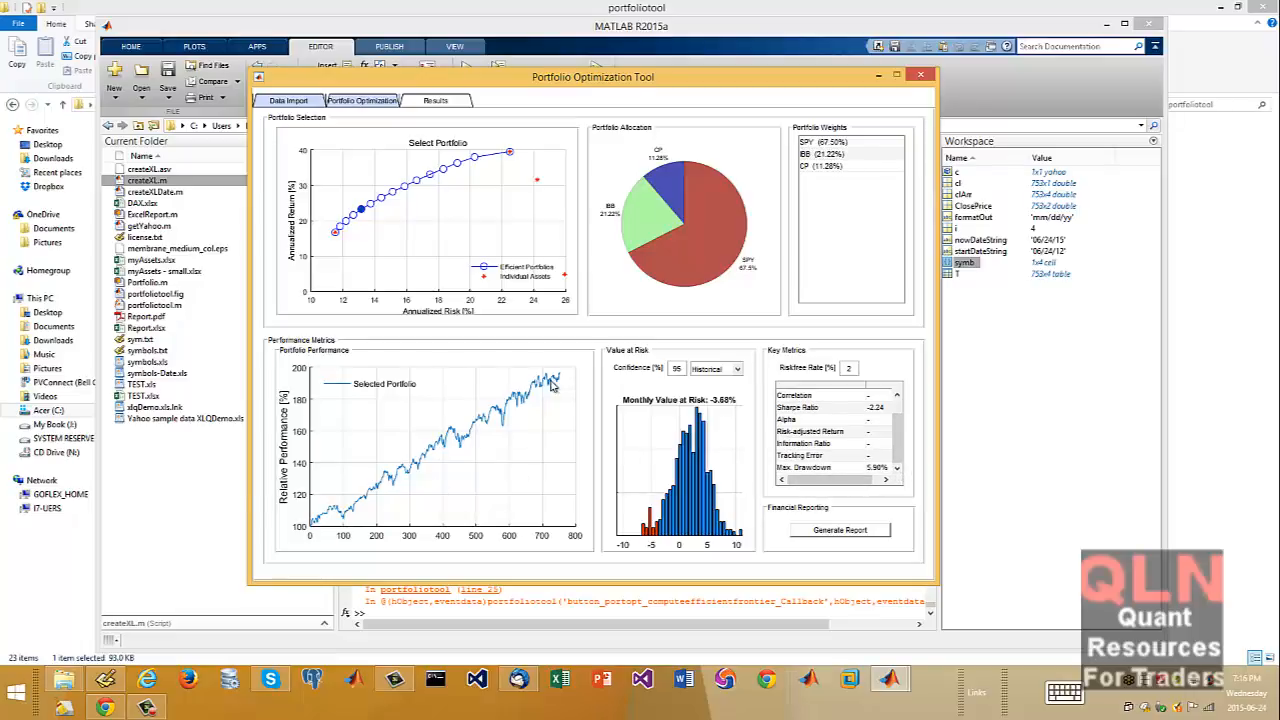
Replace 'SPY' with 'OIL' in the symb list of createXL.m, and save and run the script
click(183, 494)
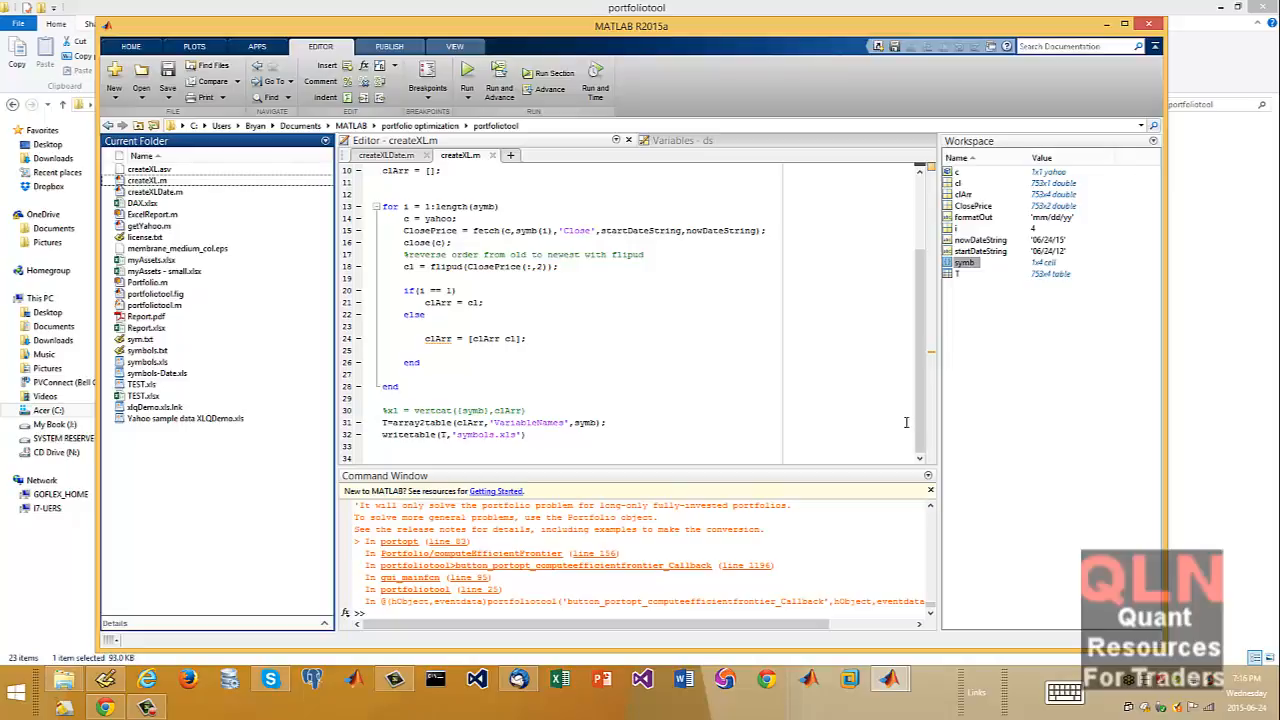
drag(920, 422, 920, 348)
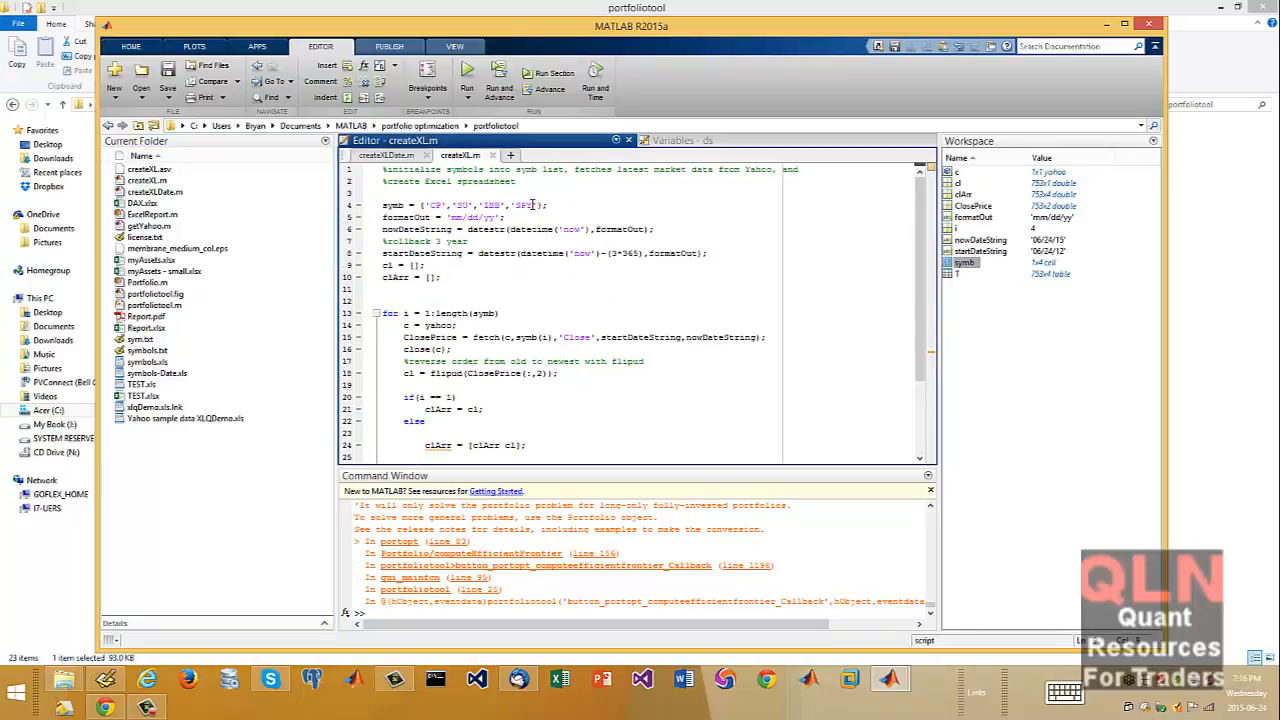
key(BackSpace)
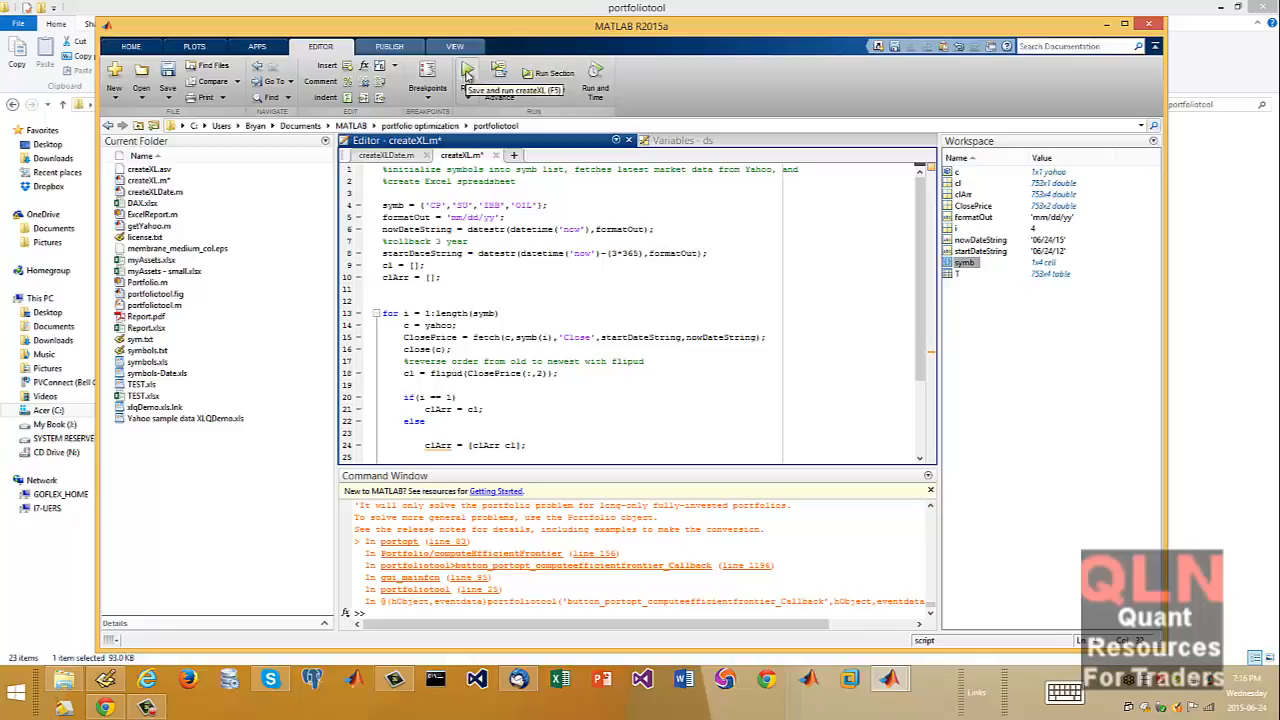
click(466, 72)
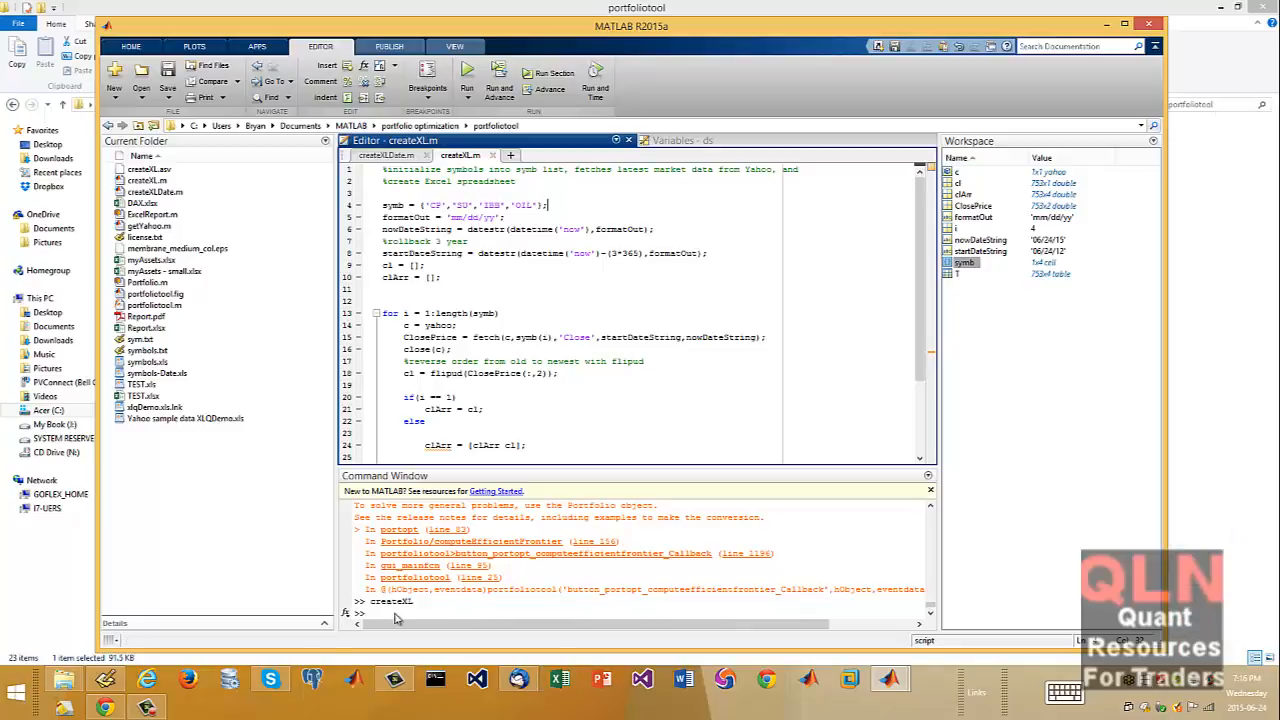
Open symbols.xls from the portfoliotool folder in Excel to check the price columns of the four symbols
click(68, 680)
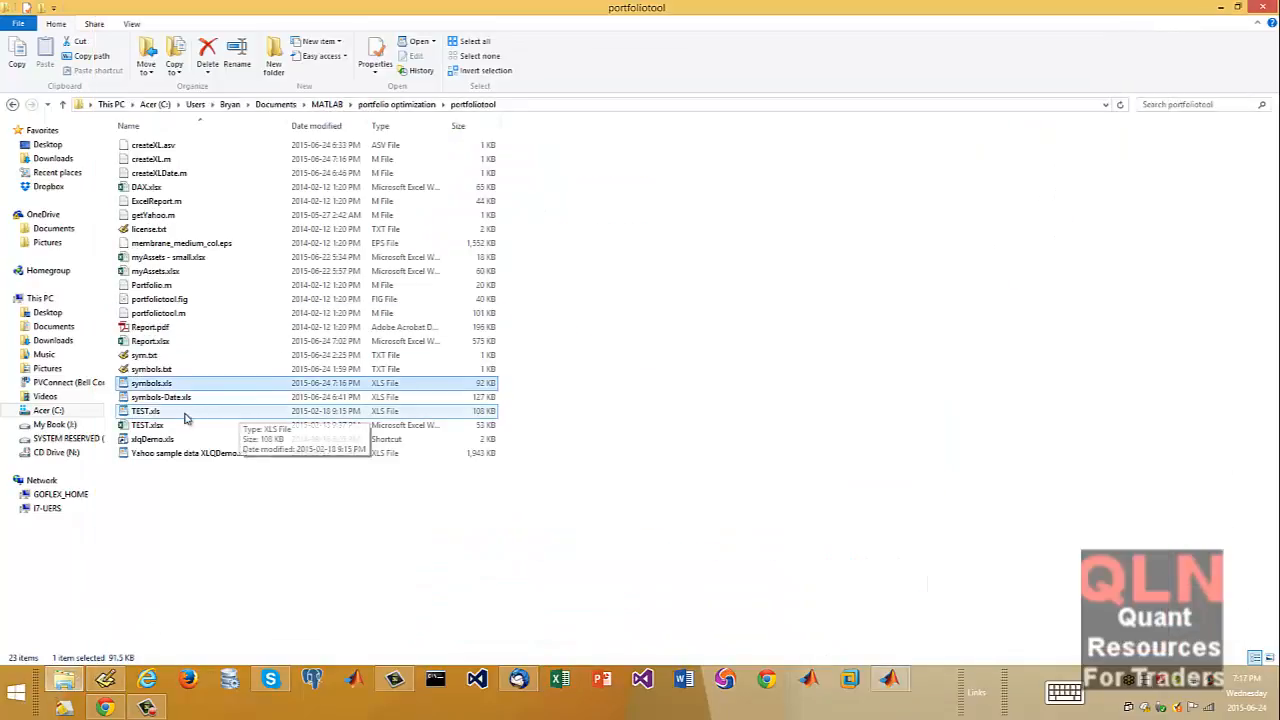
right_click(155, 388)
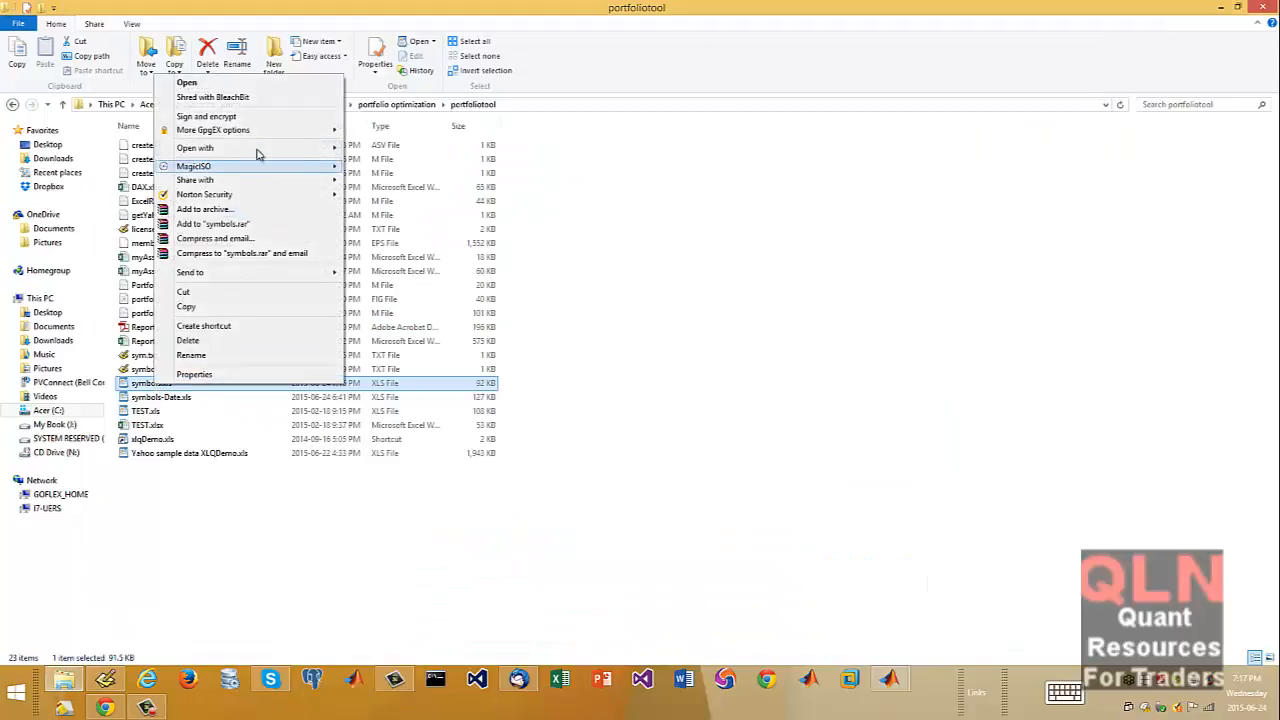
mouse_move(300, 148)
click(382, 150)
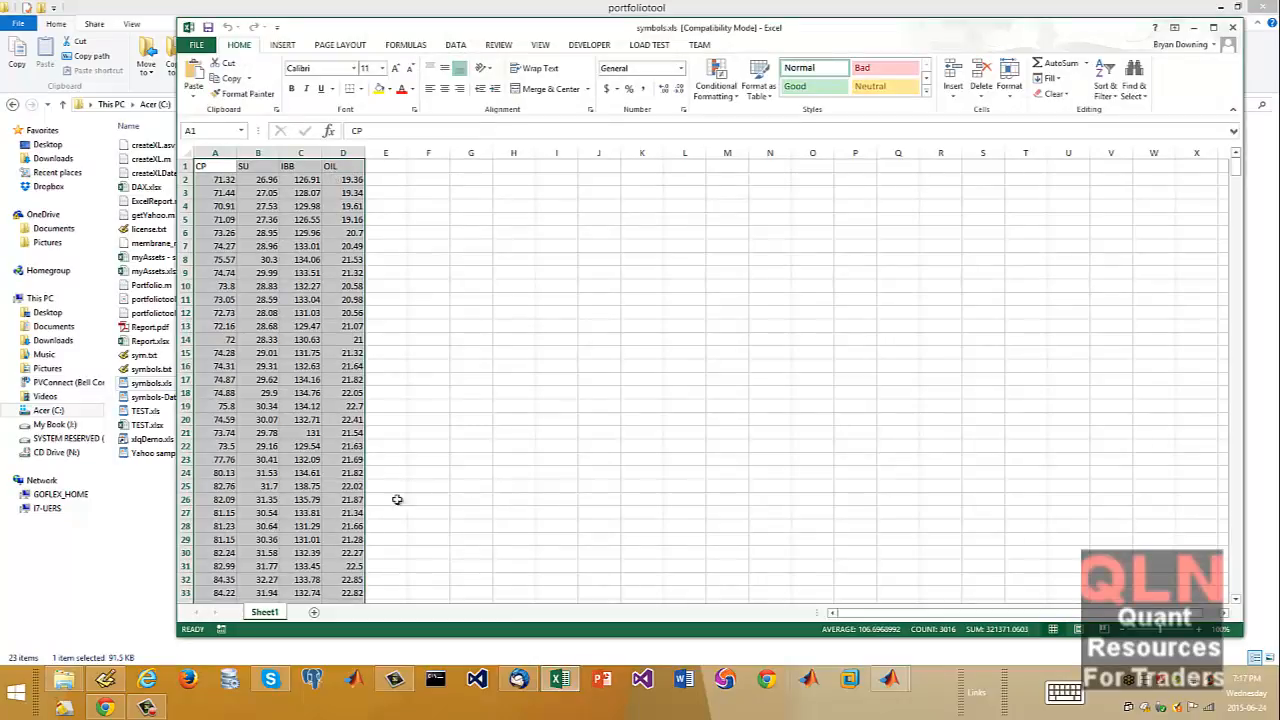
Close the old Portfolio Optimization Tool window and rerun the portfoliotool command in MATLAB
click(889, 680)
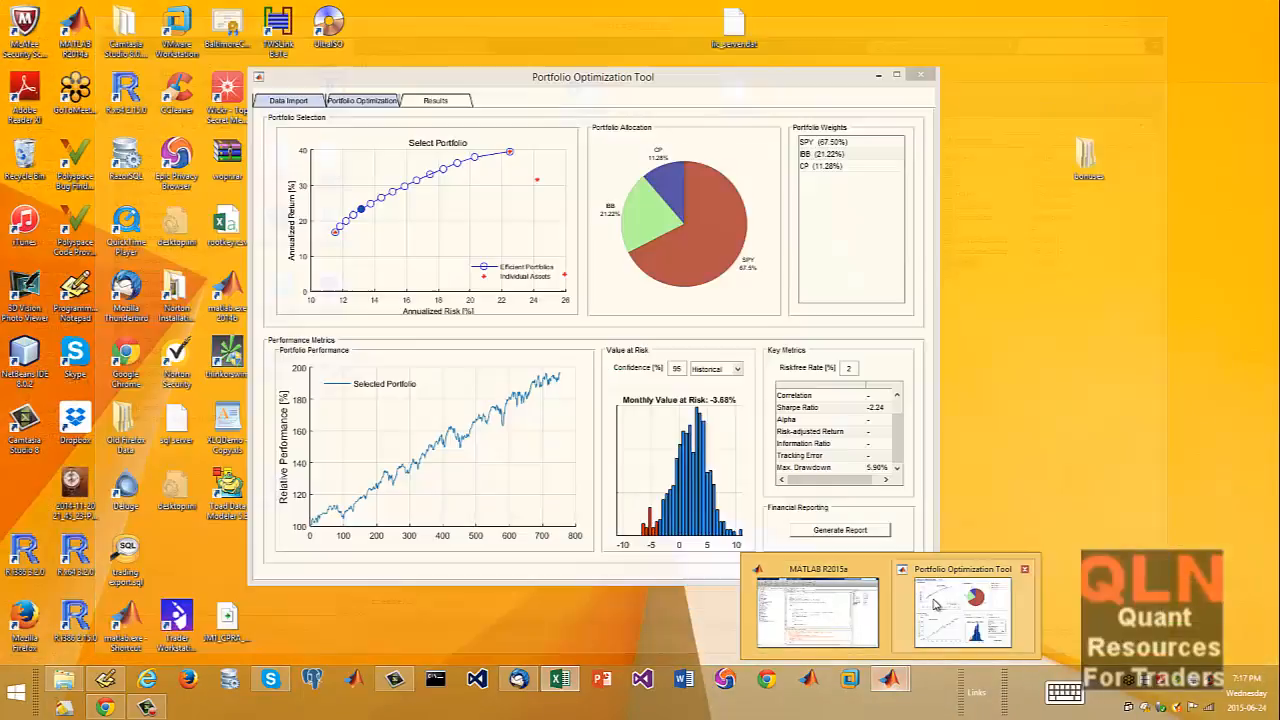
click(962, 610)
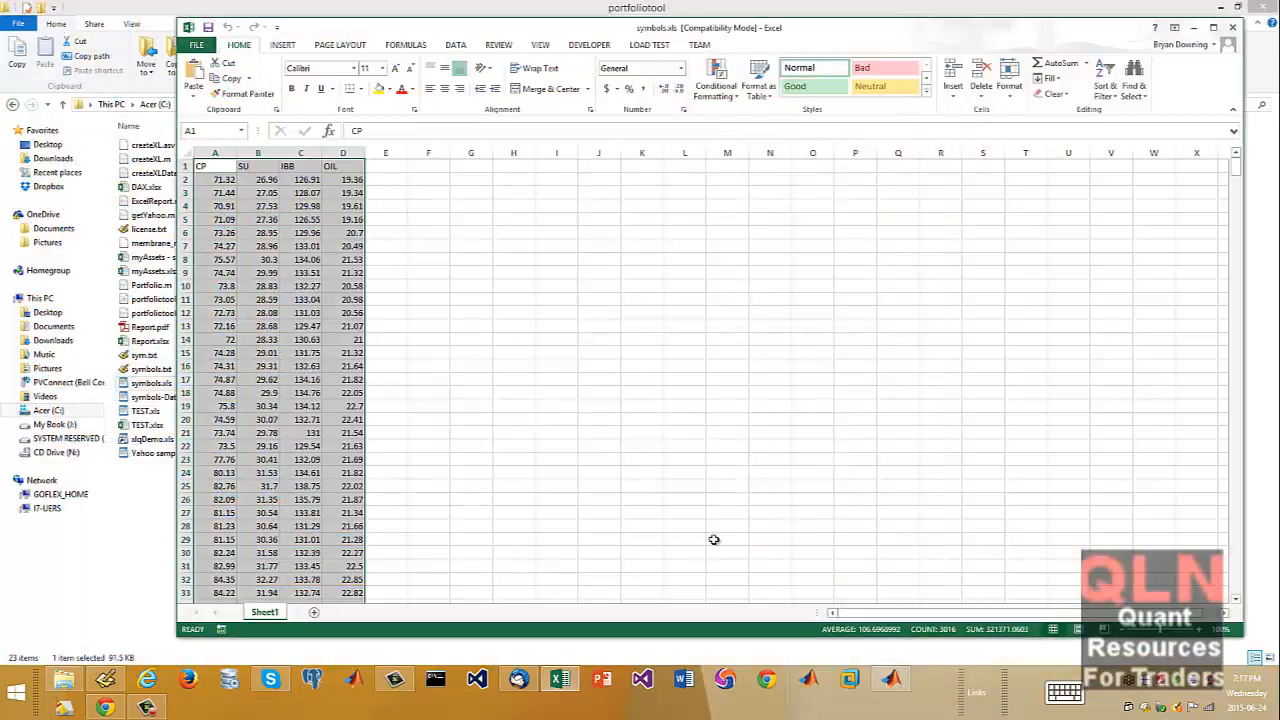
click(885, 688)
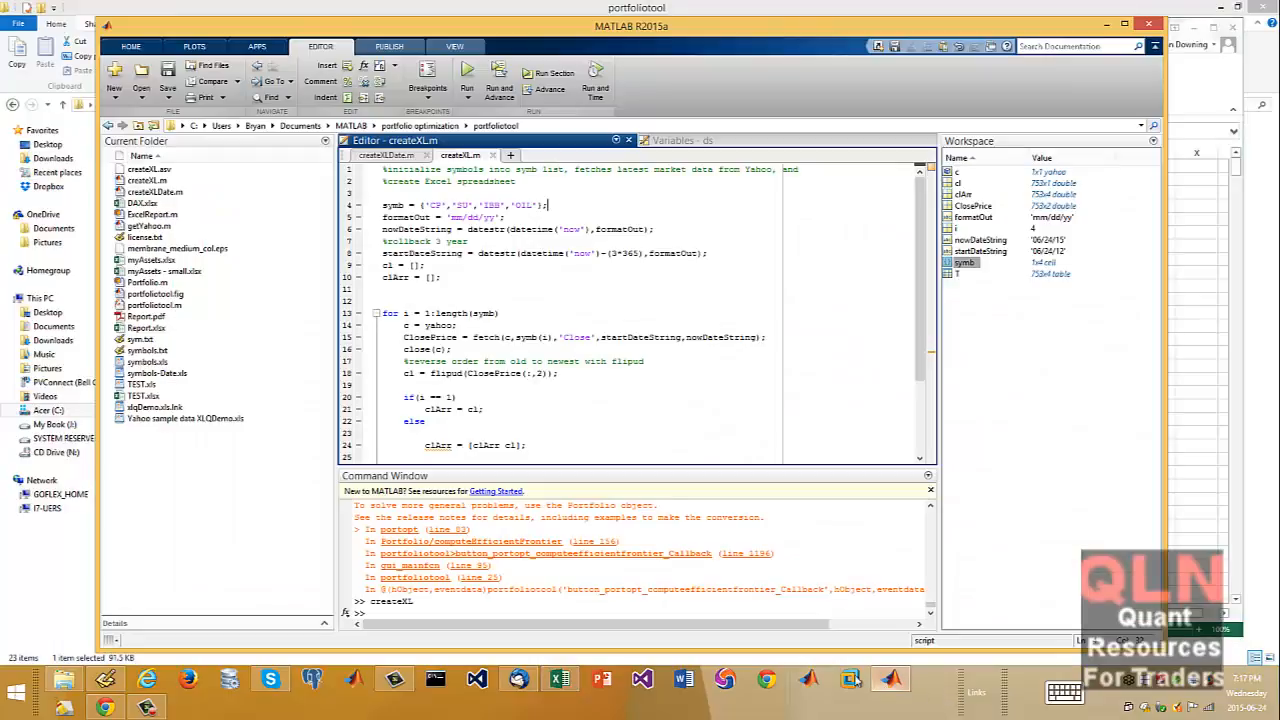
click(558, 587)
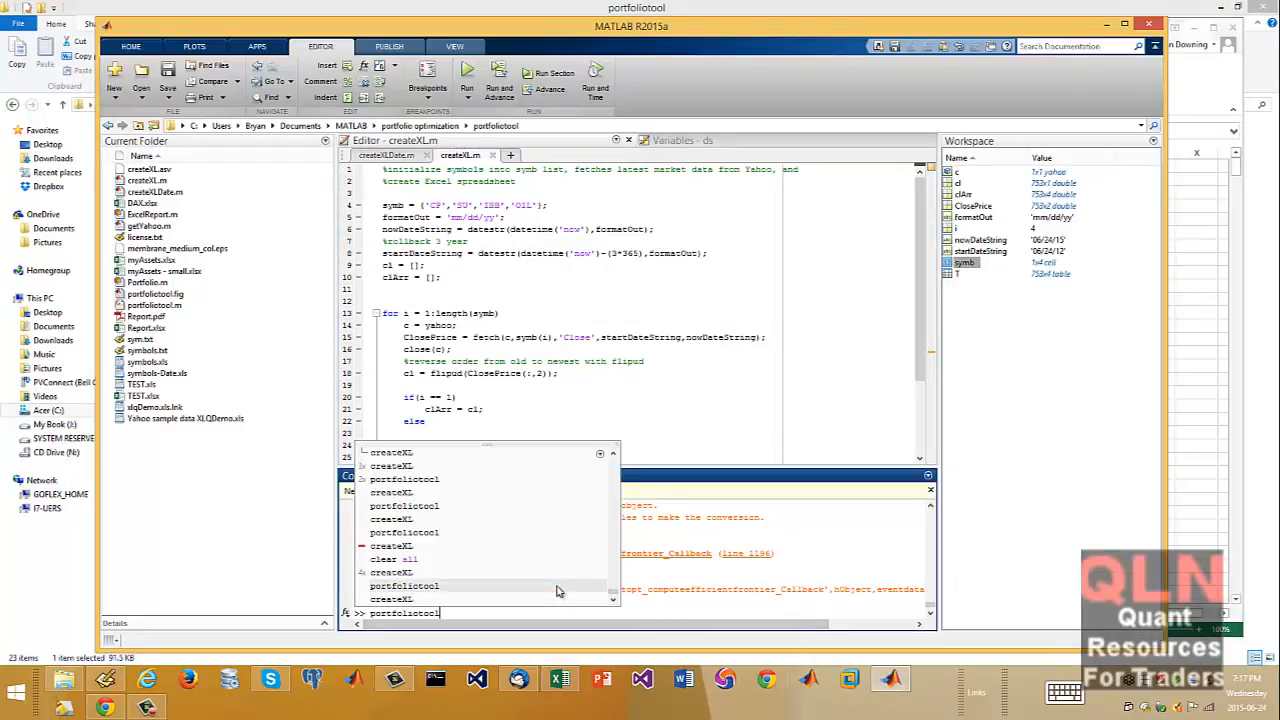
key(Return)
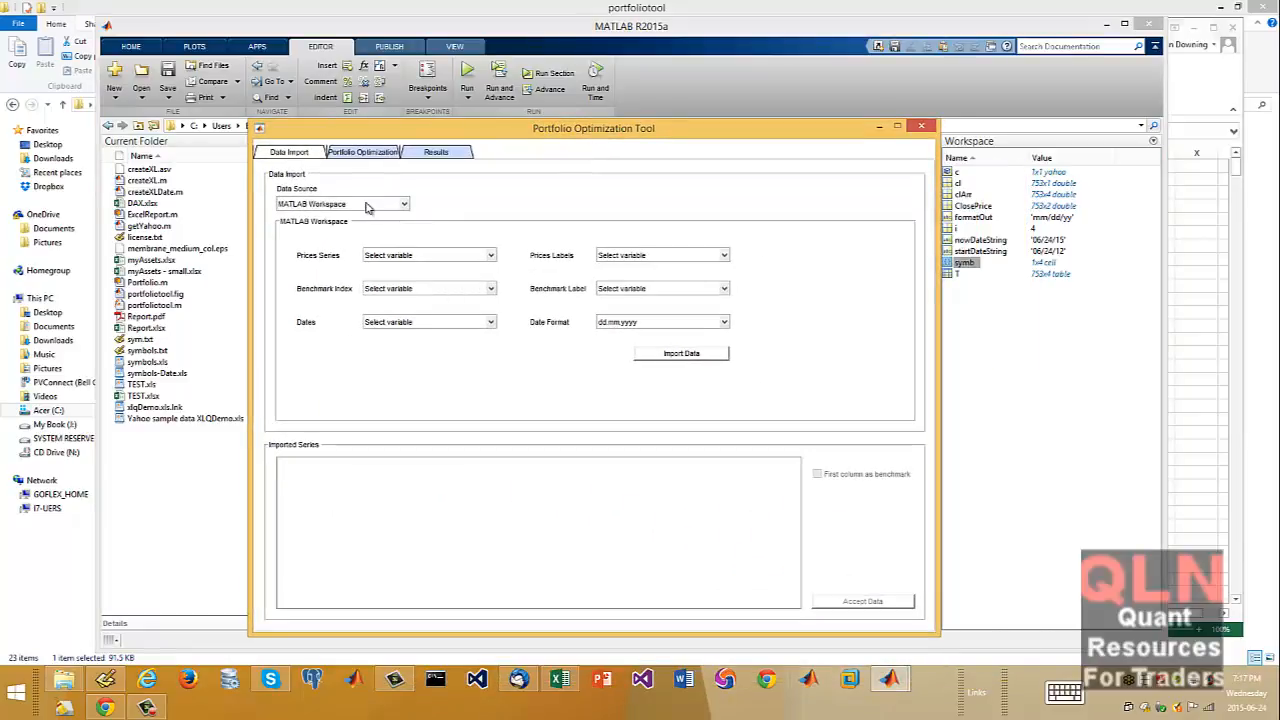
Set the new session's data source to Excel and select the regenerated symbols.xls for import
click(368, 204)
click(348, 241)
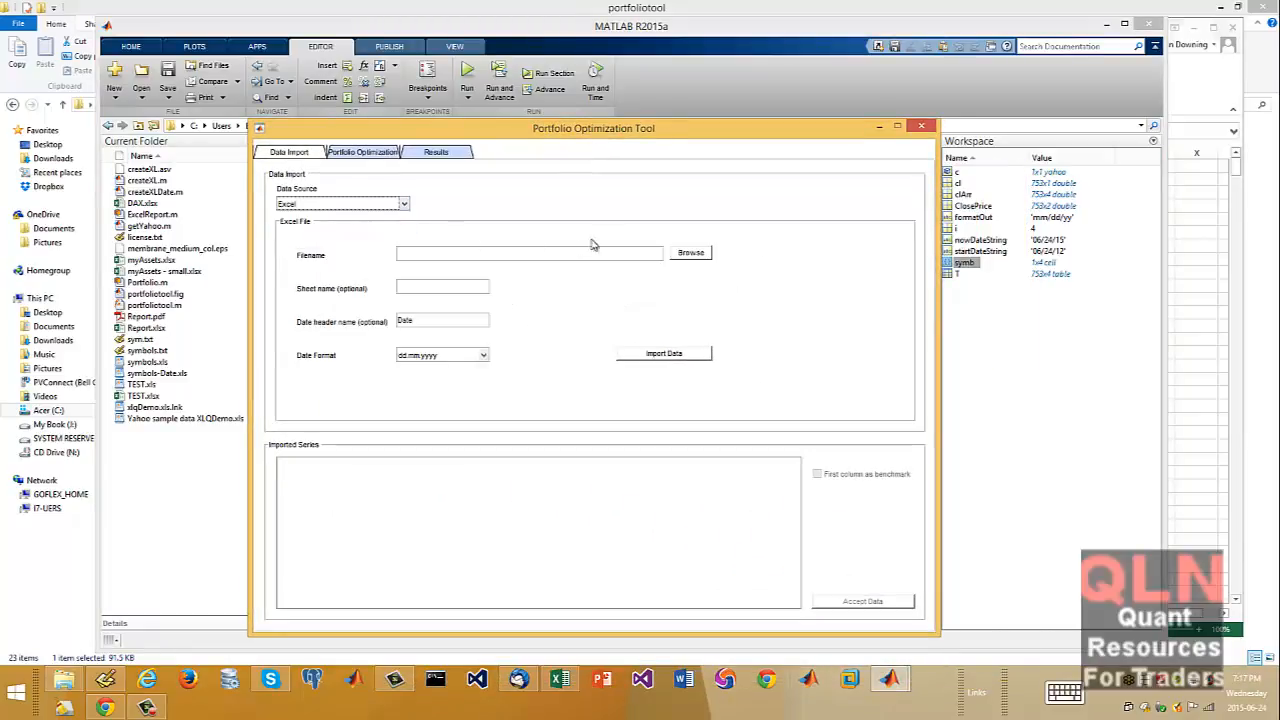
click(694, 254)
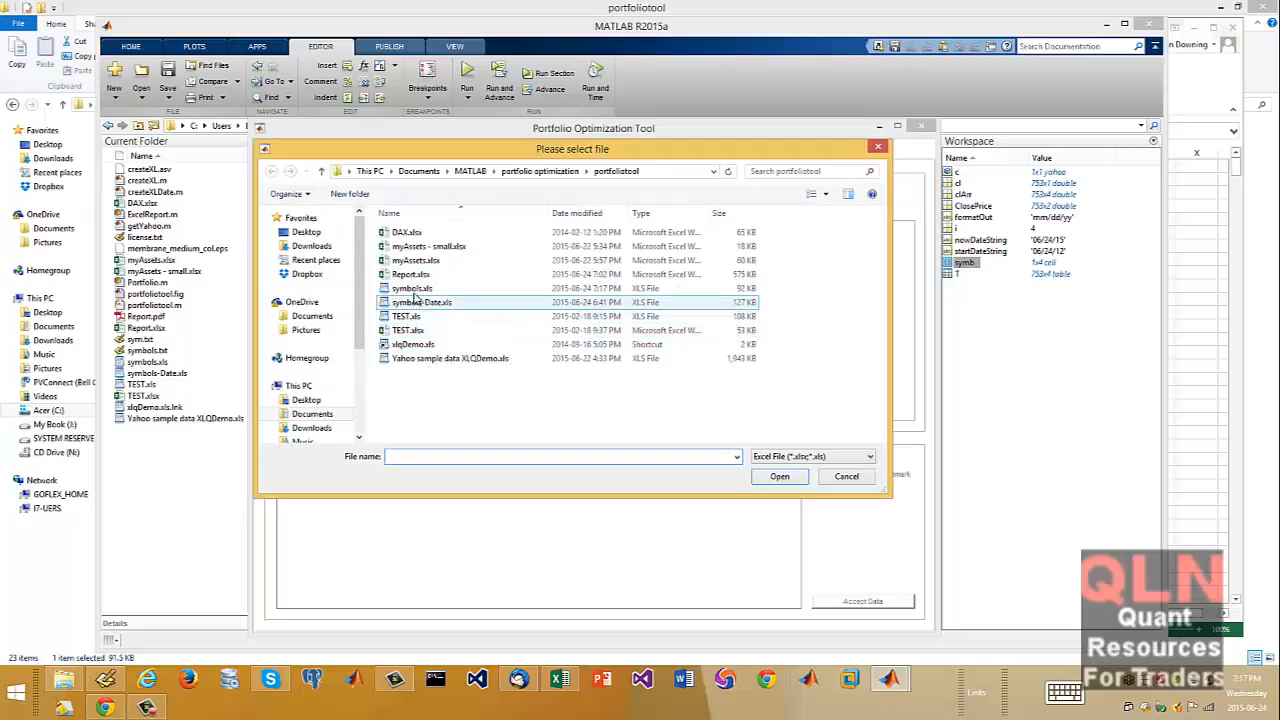
click(412, 288)
click(780, 478)
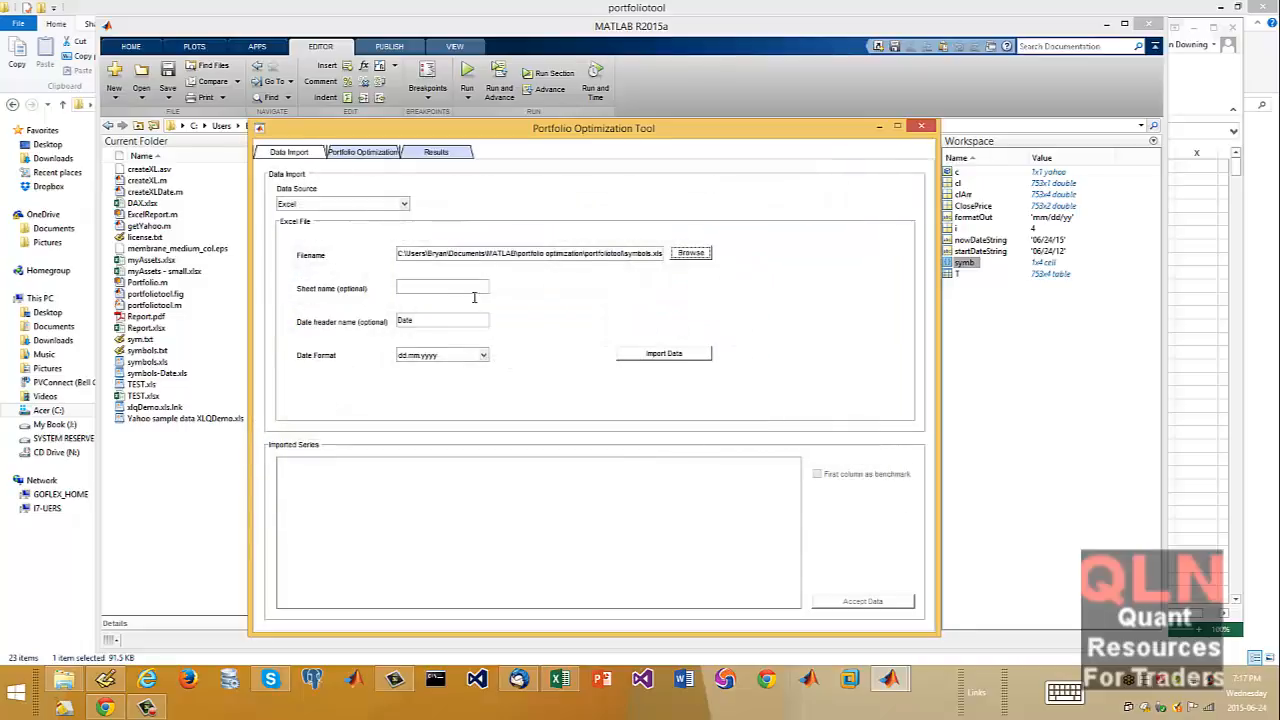
Remove the Date header name so the symbols.xls prices can be imported, and import and accept the data
click(665, 354)
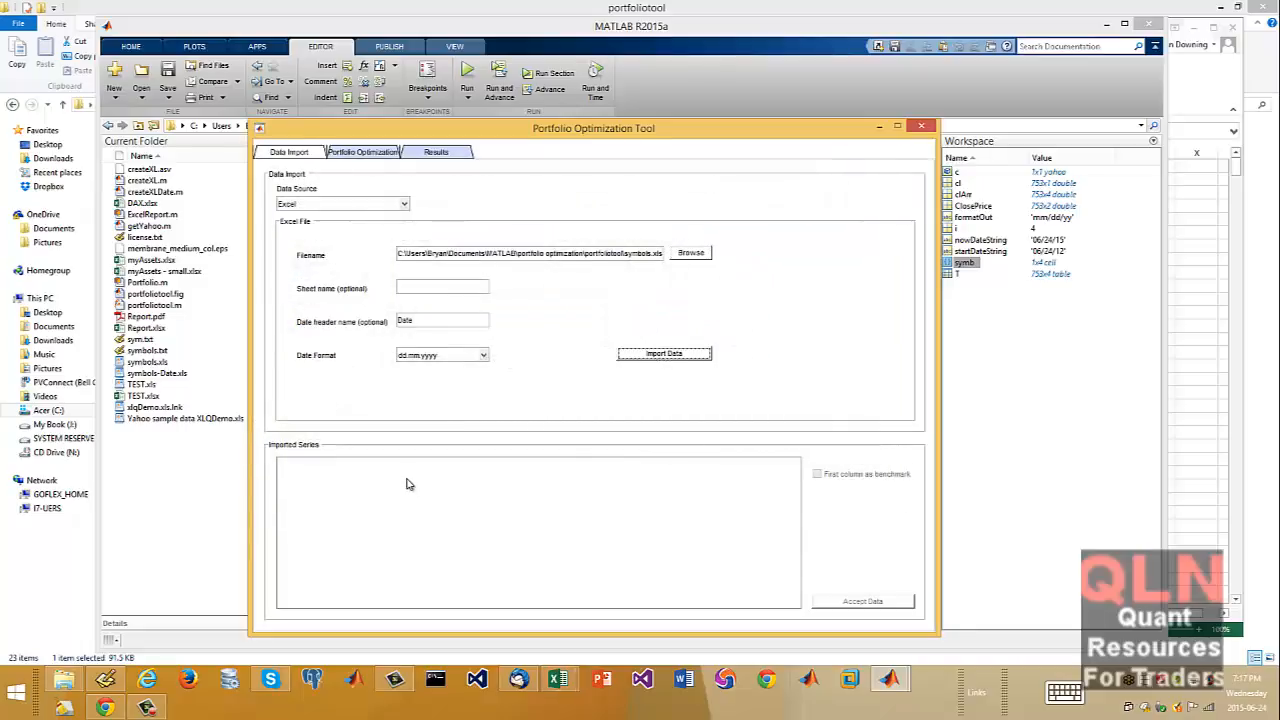
double_click(432, 325)
key(BackSpace)
click(672, 353)
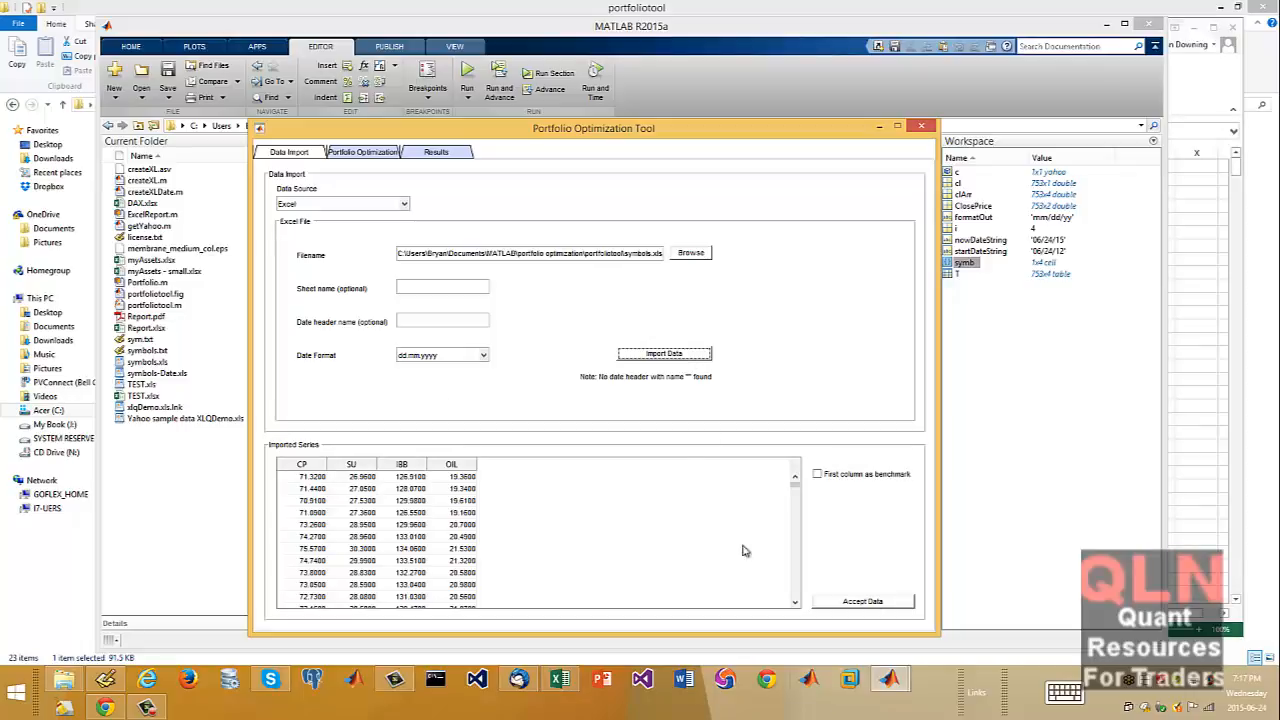
click(855, 598)
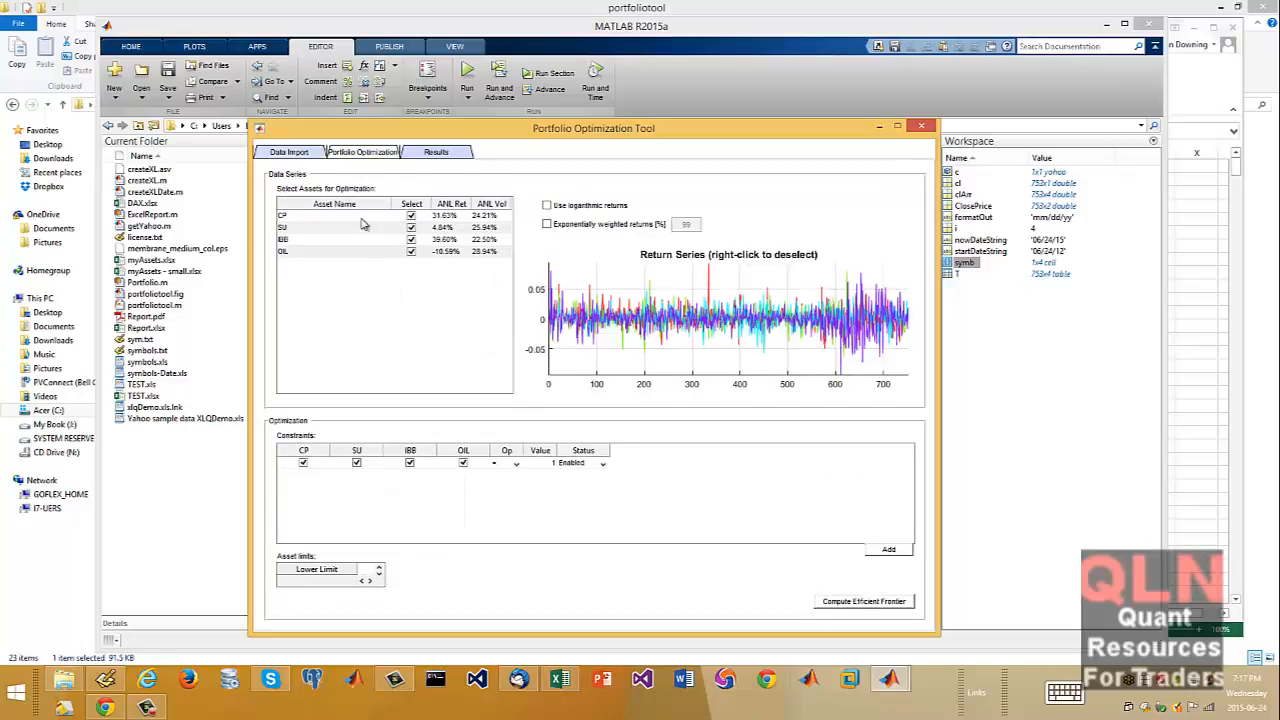
Compute the efficient frontier for CP, SU, IBB and OIL, and examine the key metrics of the portfolio at about 18.5% annualized risk
click(882, 603)
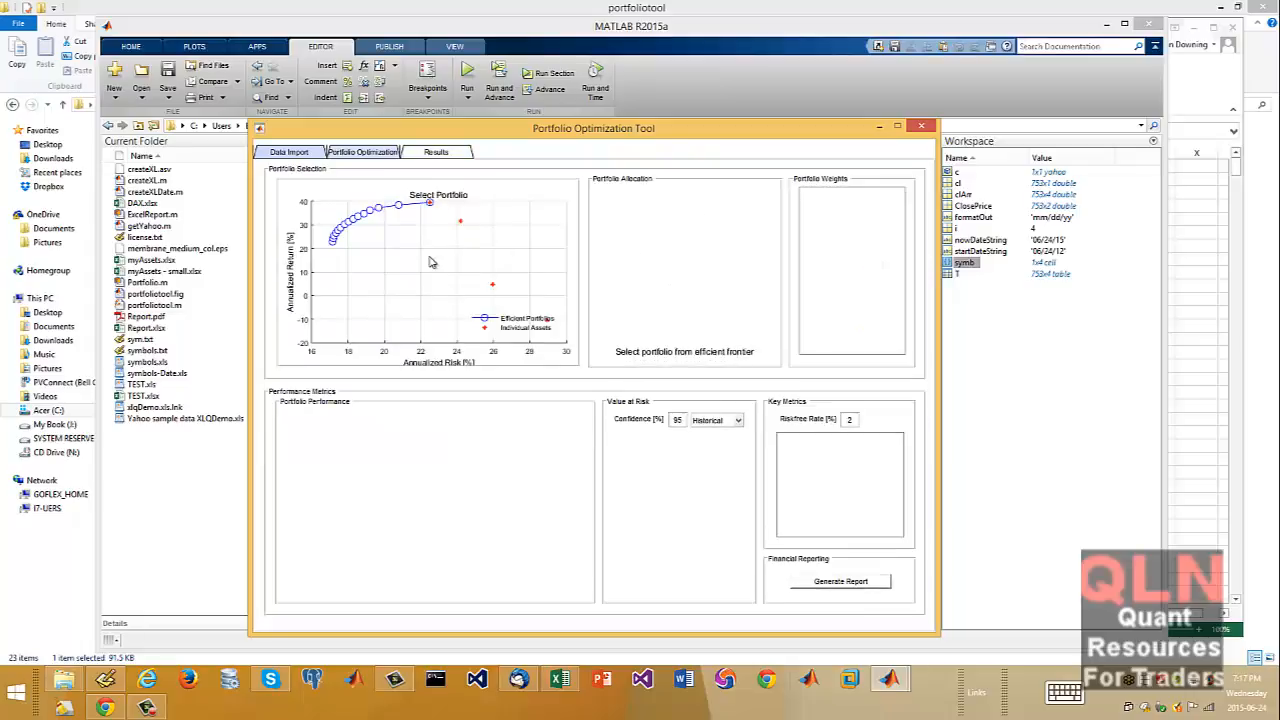
click(358, 226)
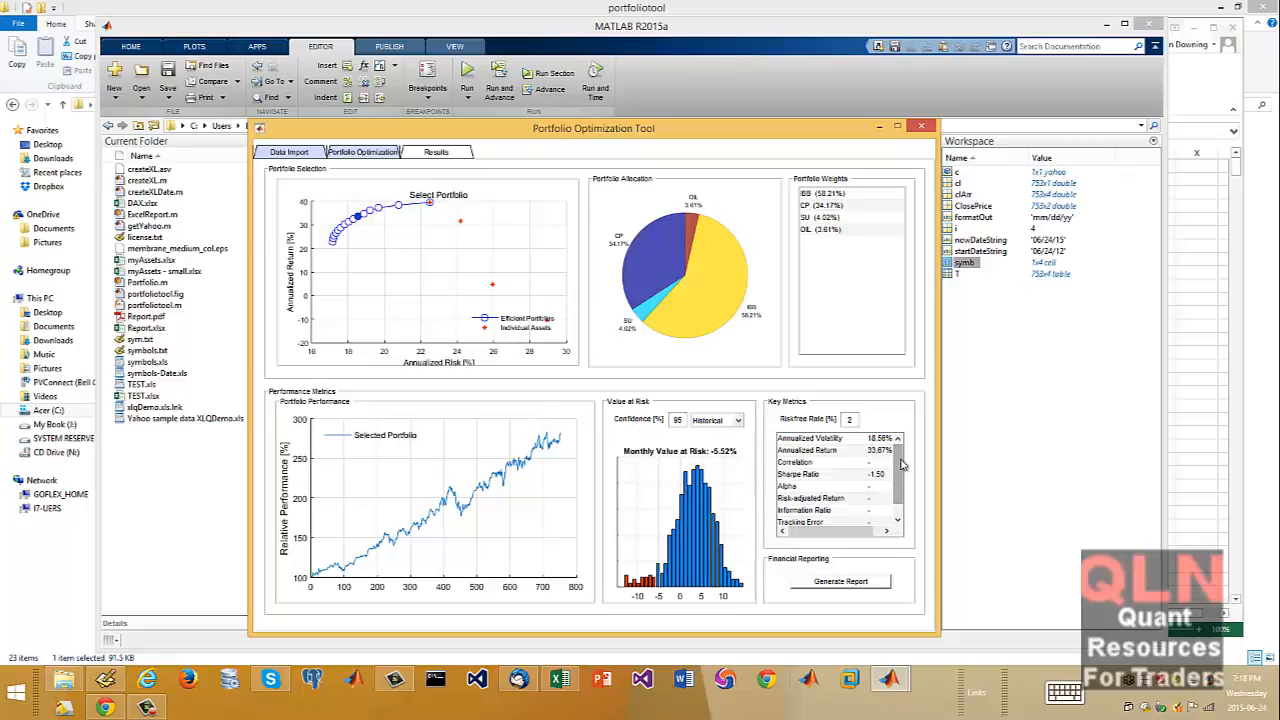
drag(899, 458, 896, 502)
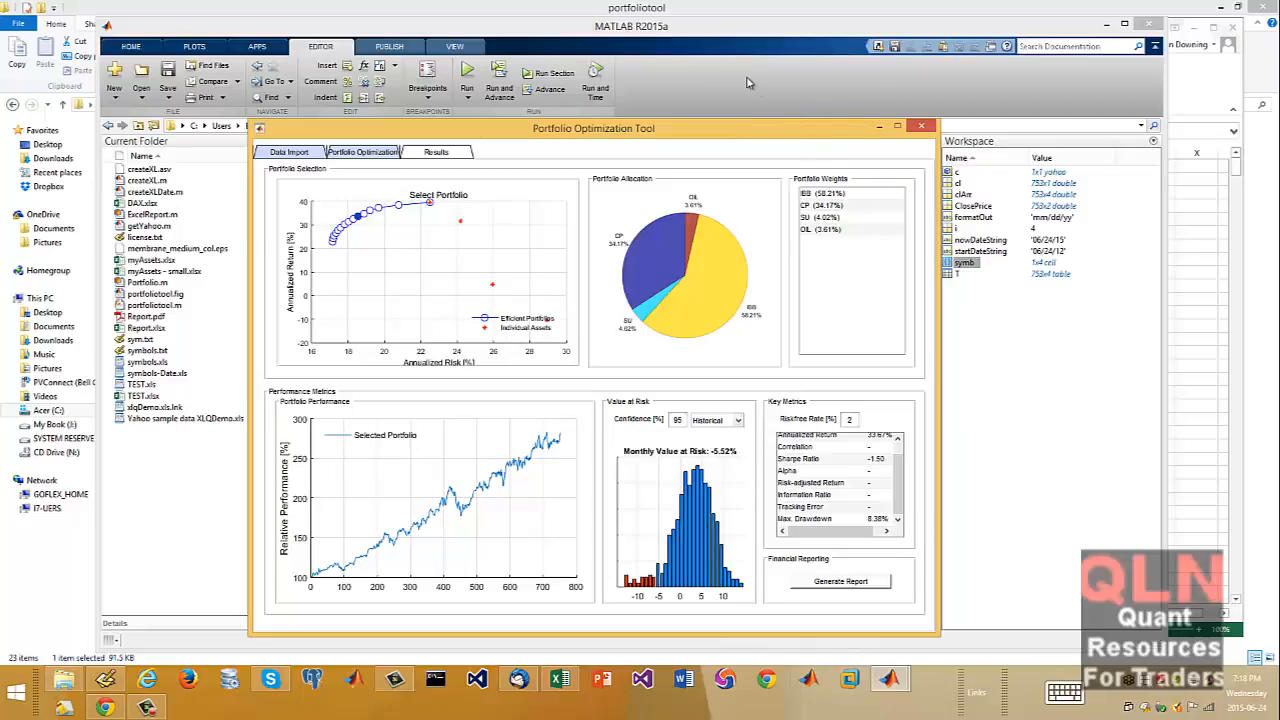
Open portfoliotool.m from the MATLAB command line with edit, look through its setup code, and close the file
click(698, 106)
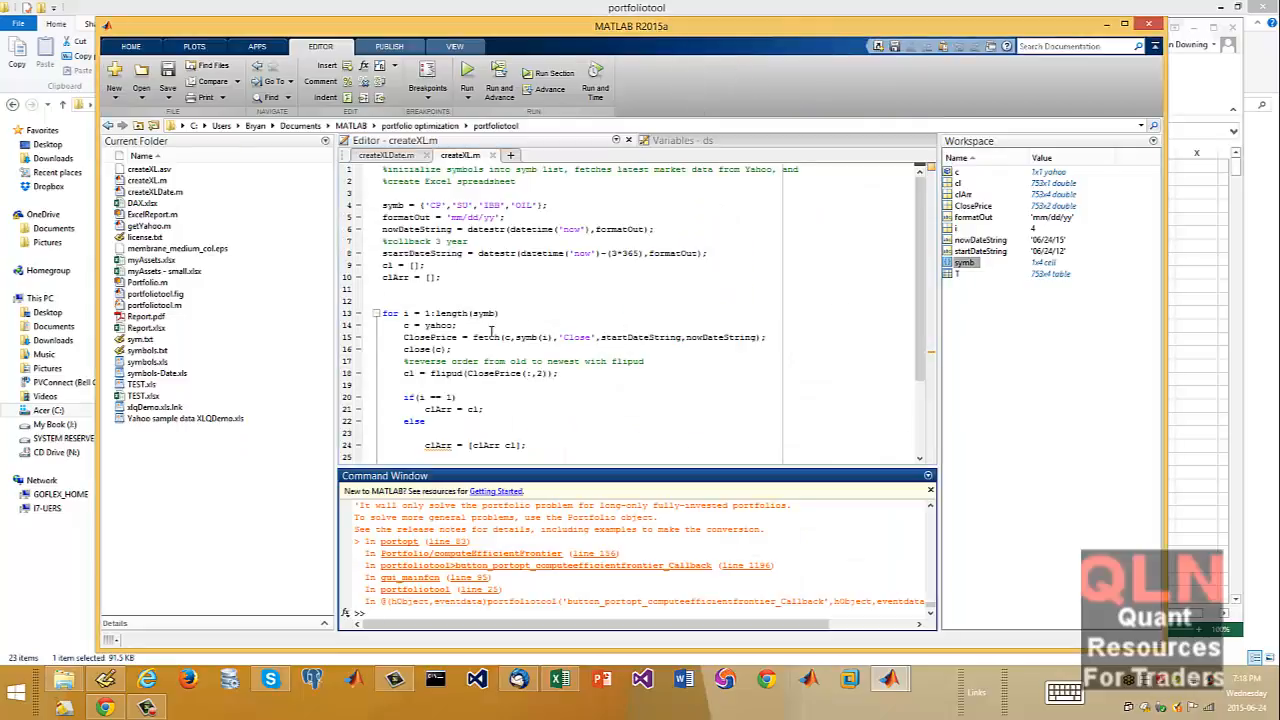
scroll(498, 398, up, 1)
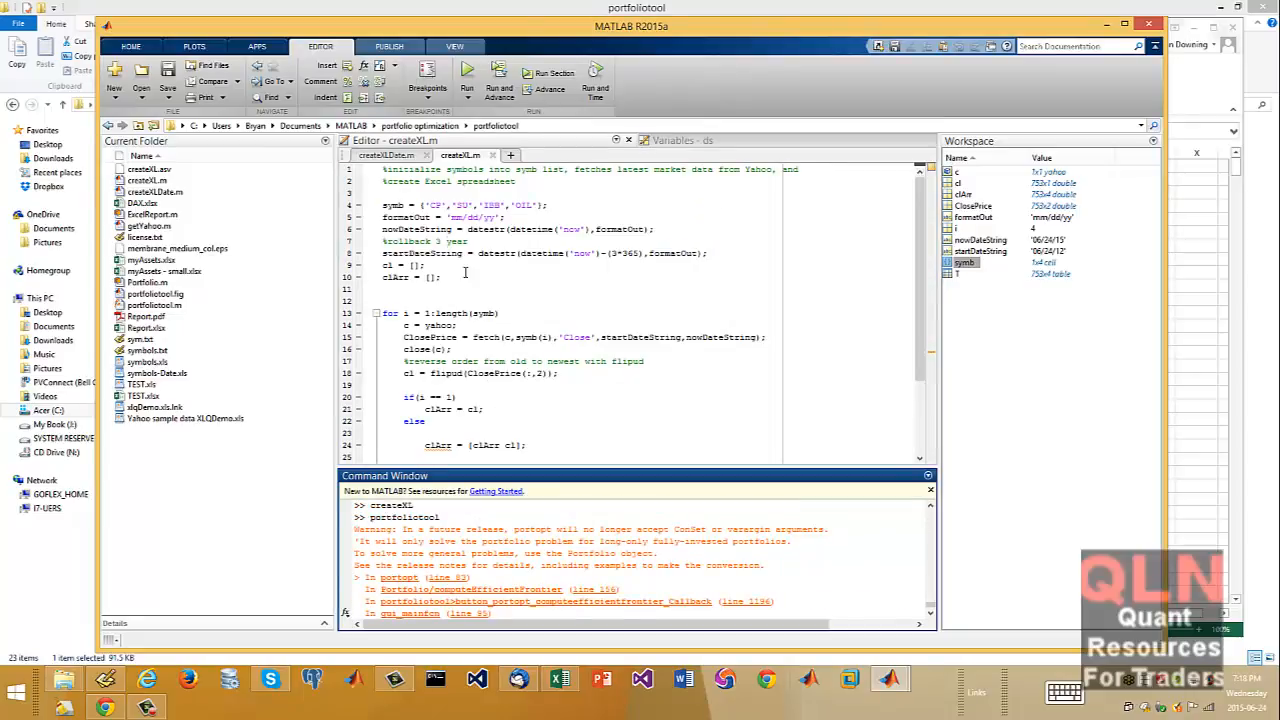
scroll(600, 420, down, 1)
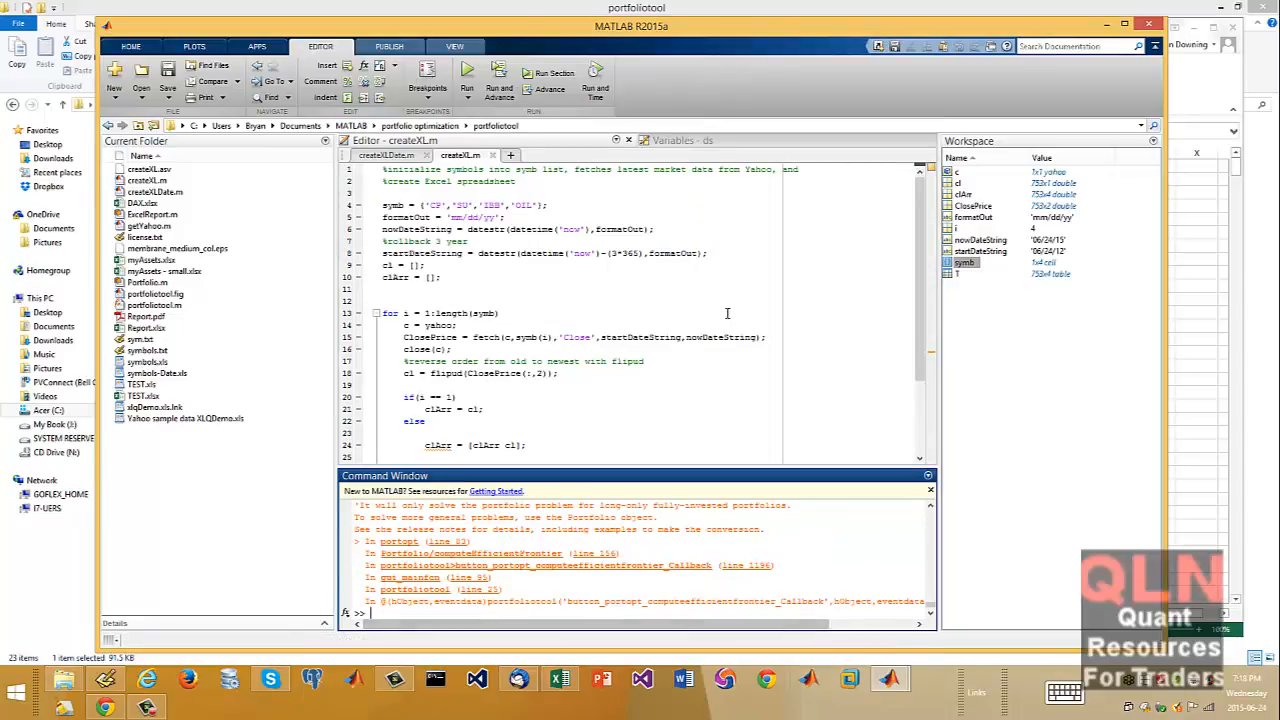
scroll(913, 312, down, 3)
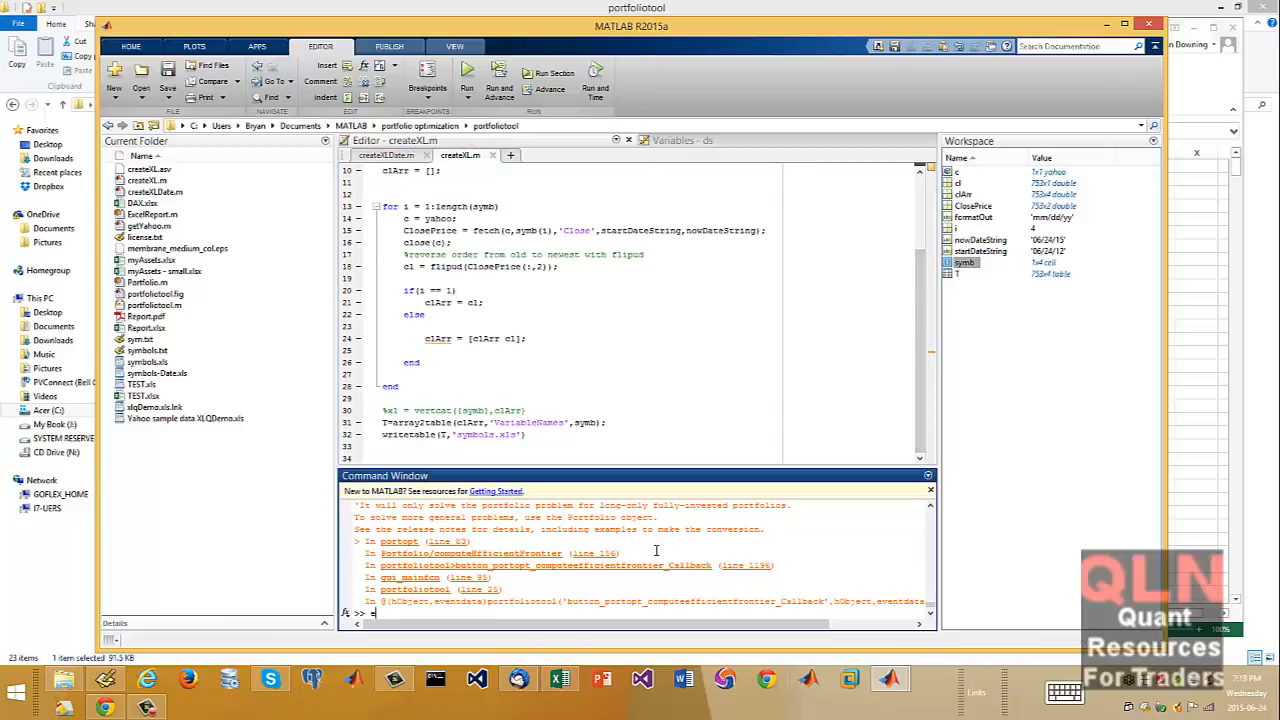
key(Tab)
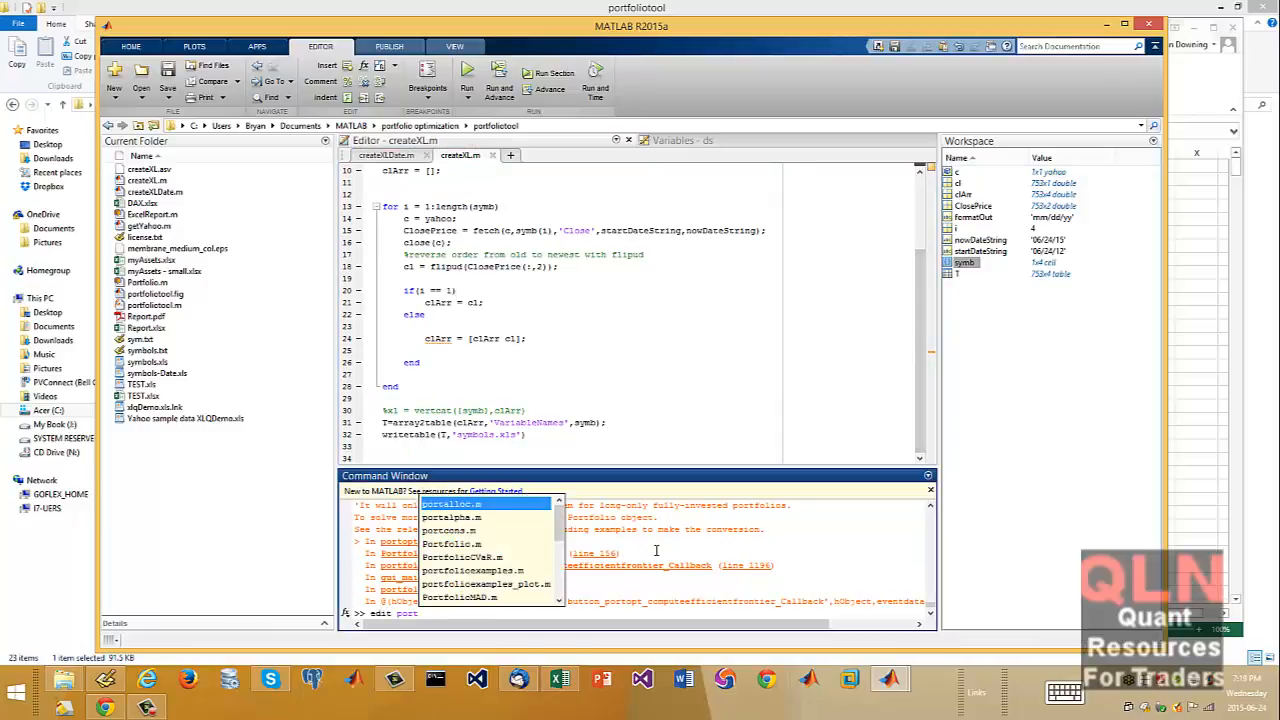
key(Down)
key(Down)
key(Down)
key(Down)
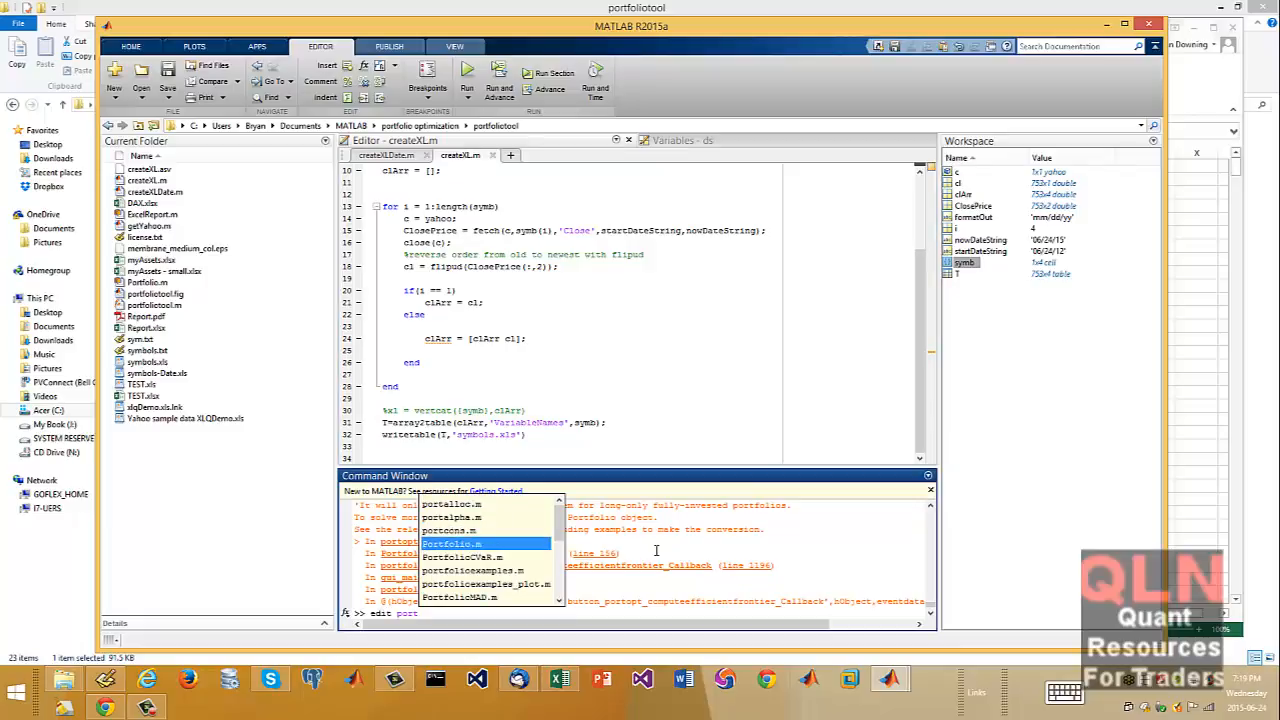
key(Up)
key(Up)
key(Up)
key(Down)
key(Down)
key(Down)
key(Down)
key(Down)
key(Down)
key(Down)
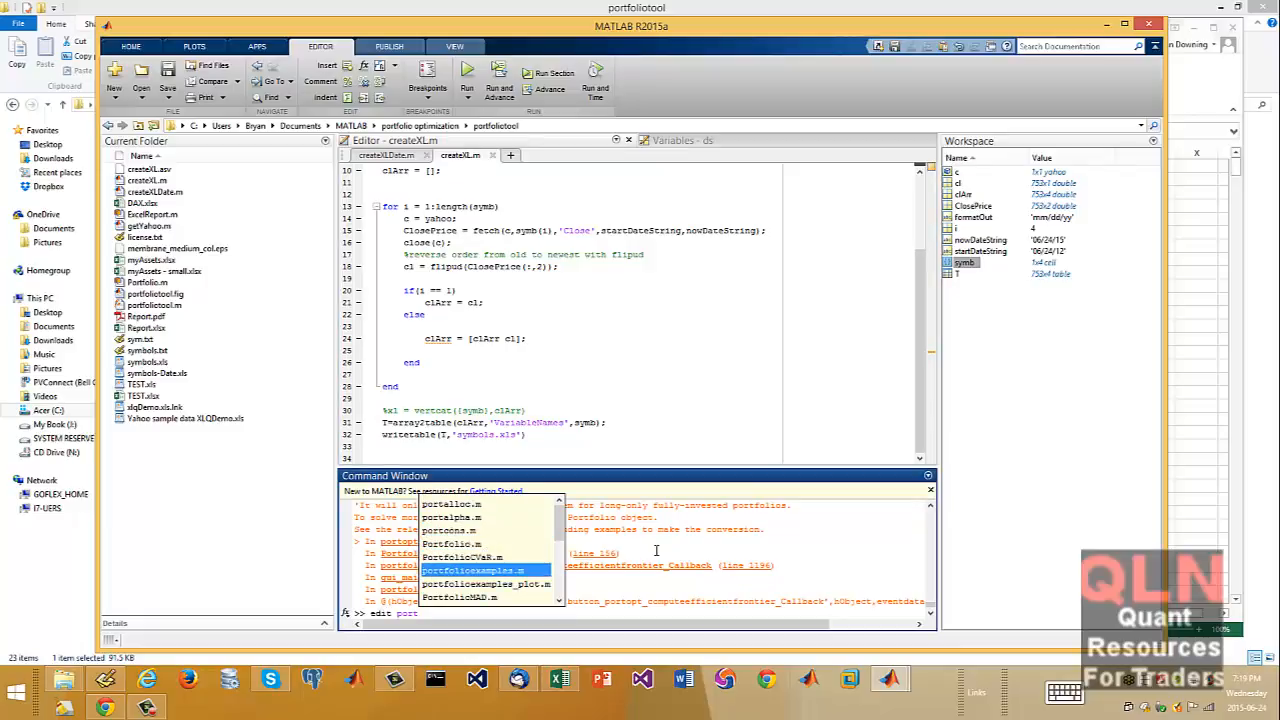
key(Down)
key(Down)
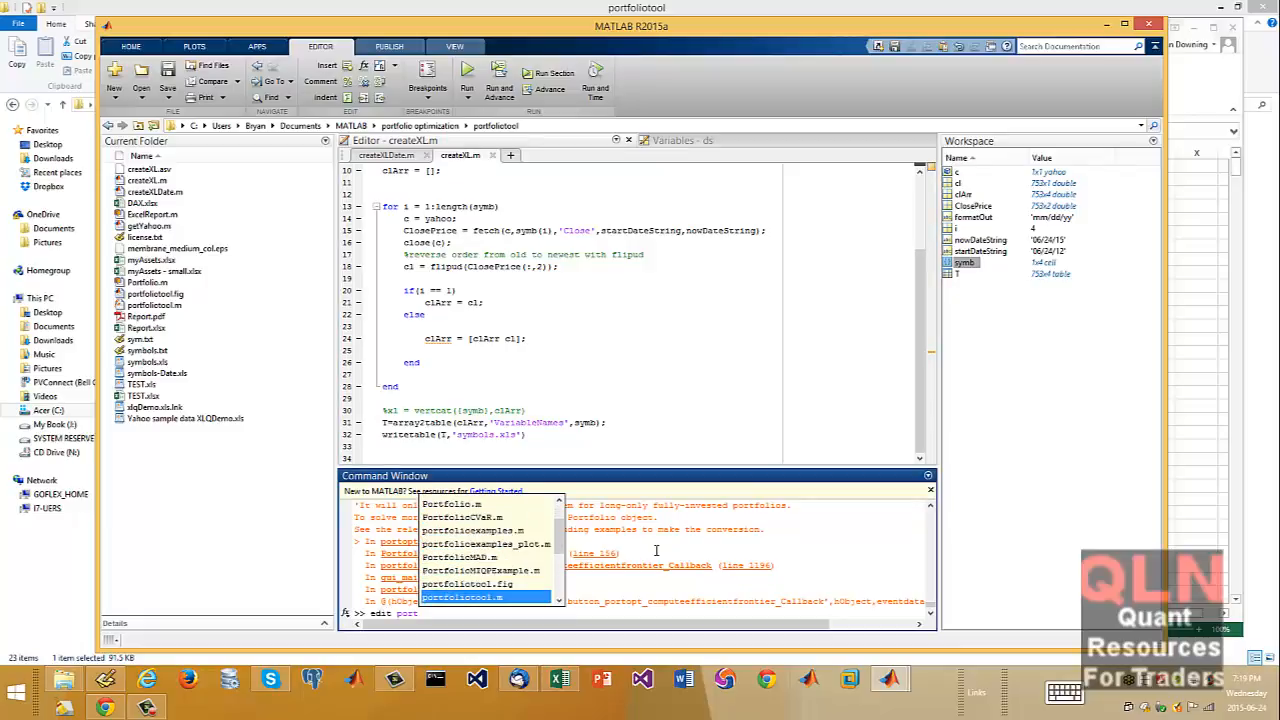
key(Return)
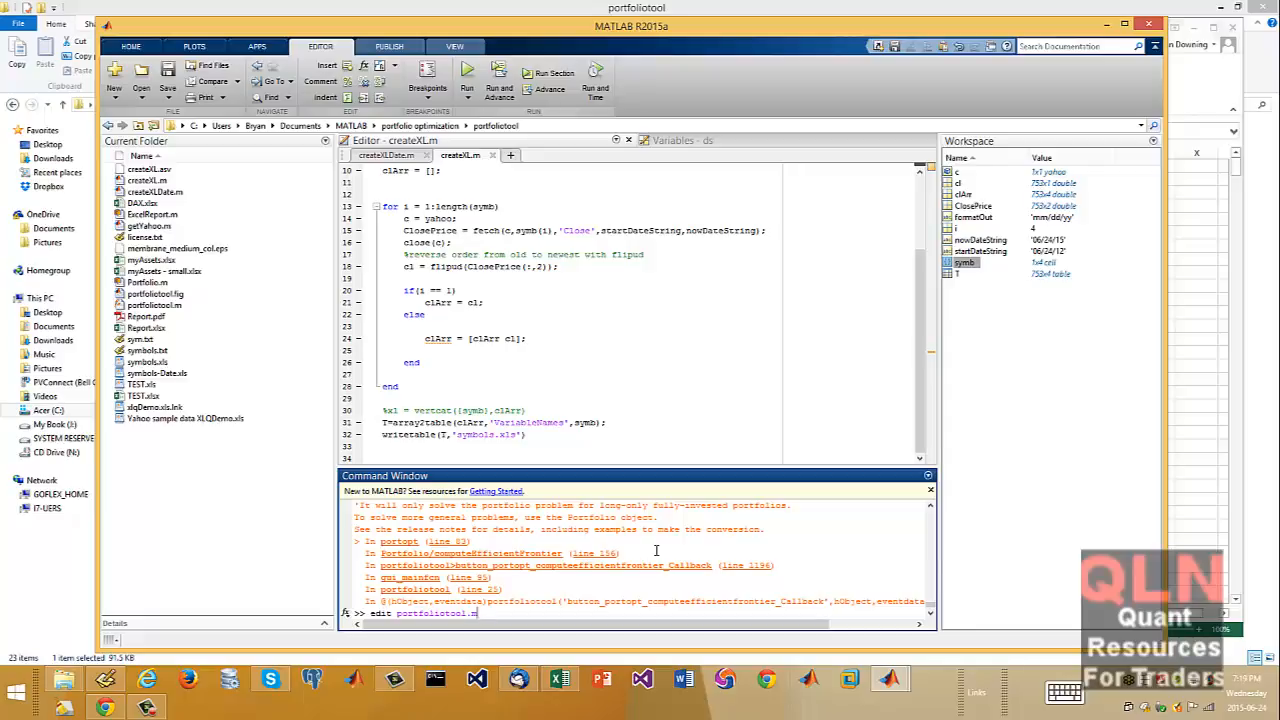
key(Return)
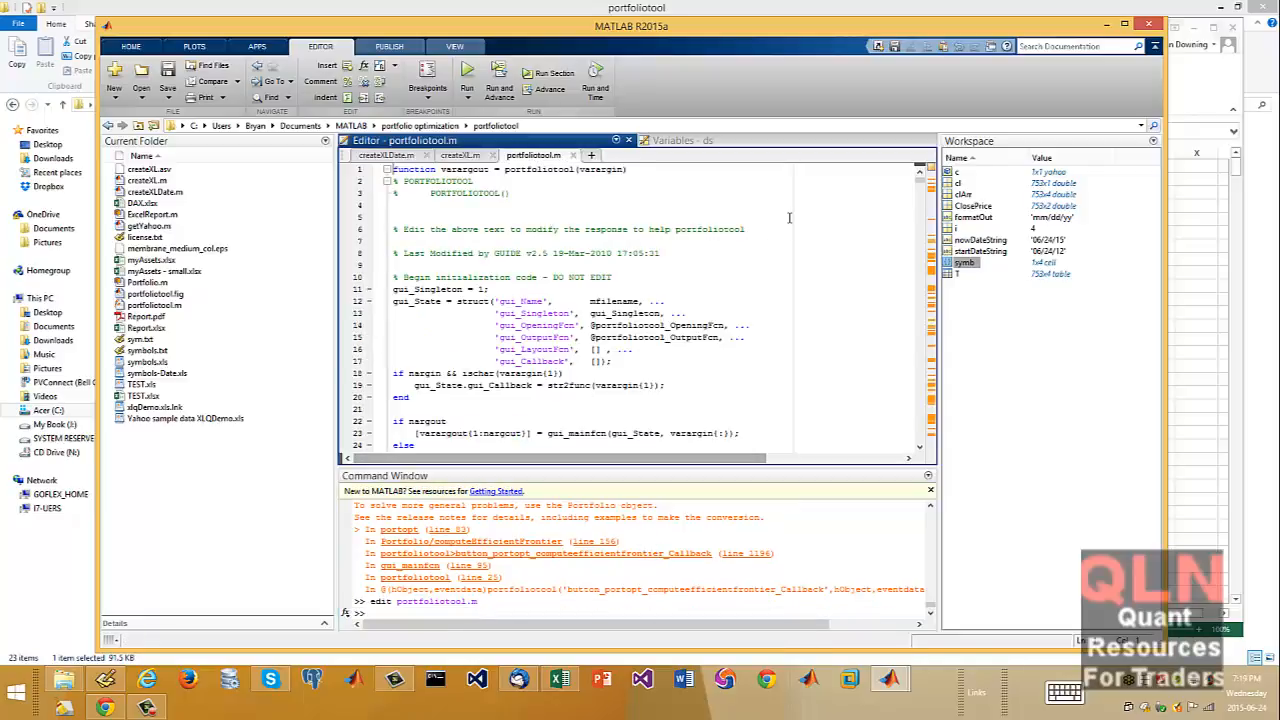
scroll(760, 295, down, 19)
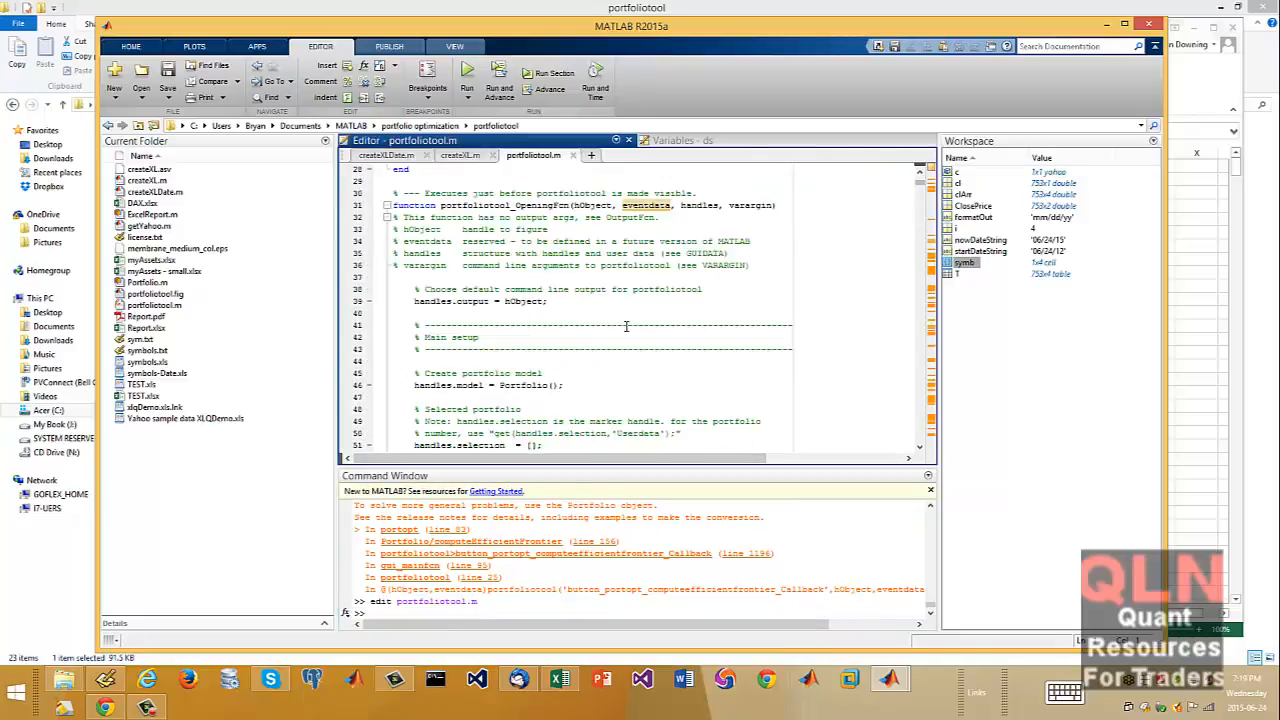
click(573, 156)
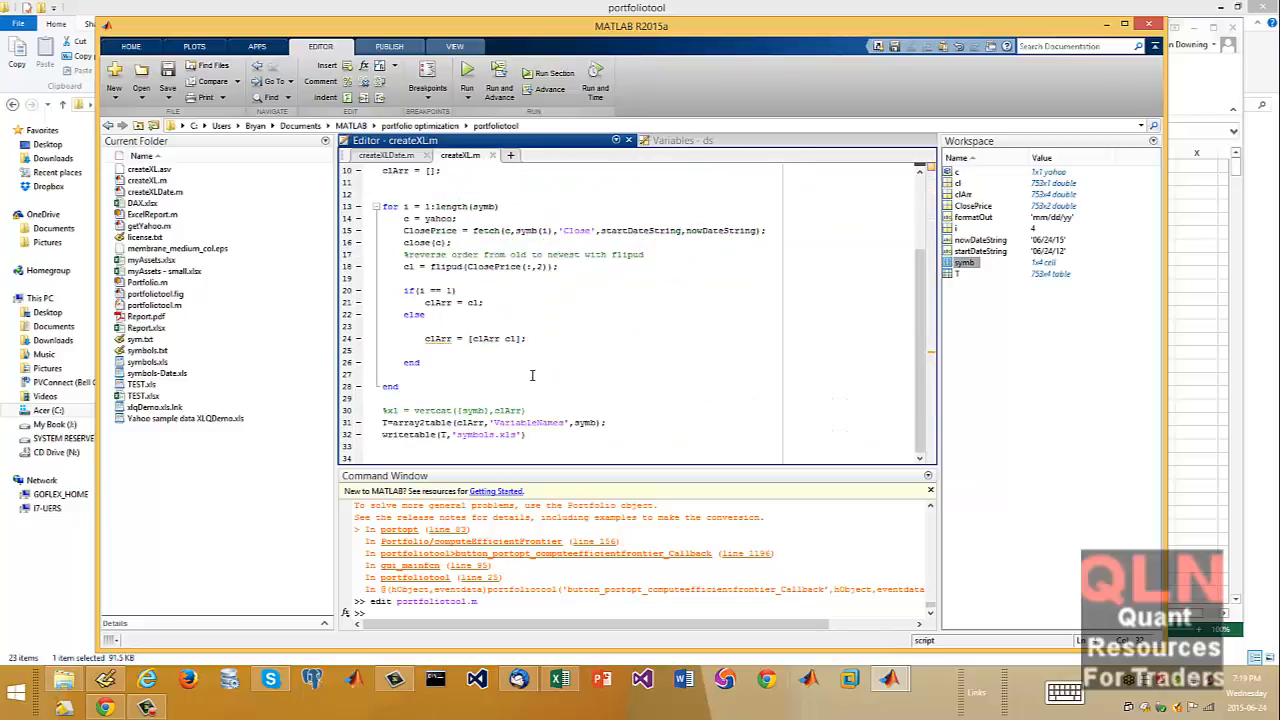
Review the createXL.m script from the symbol list to the table export, and save it
scroll(532, 375, up, 3)
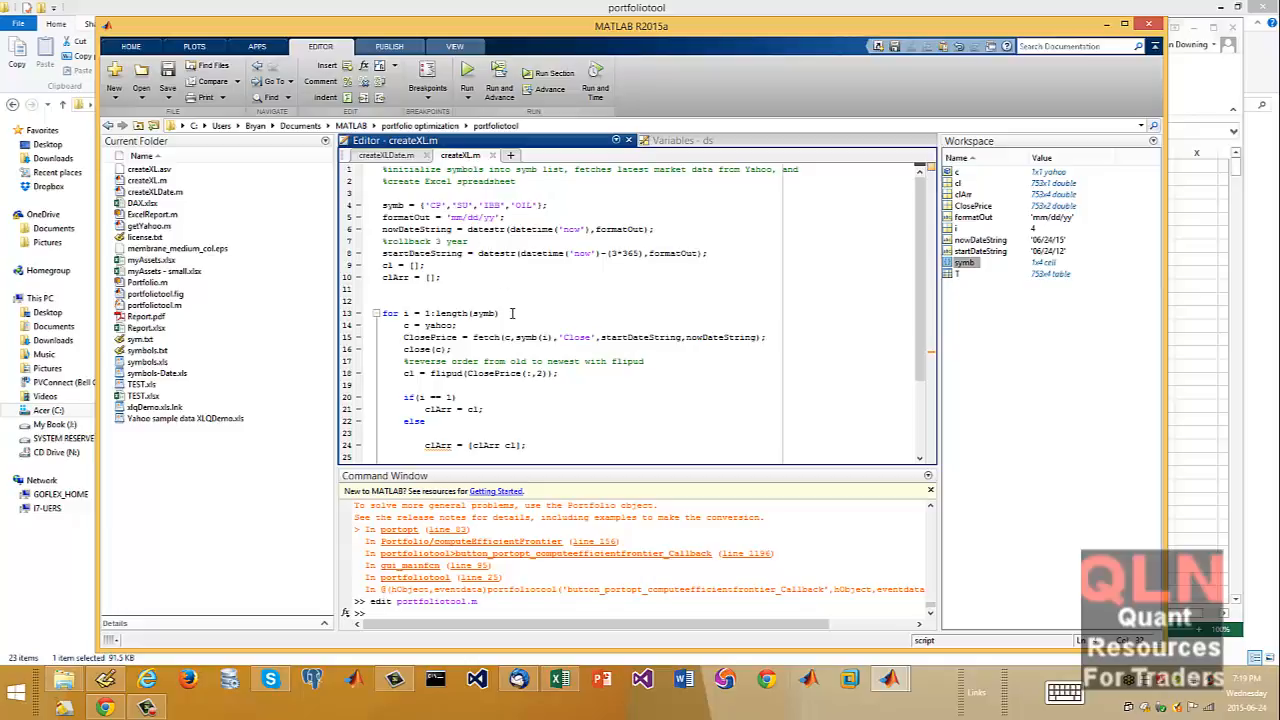
scroll(515, 315, down, 3)
scroll(522, 318, up, 3)
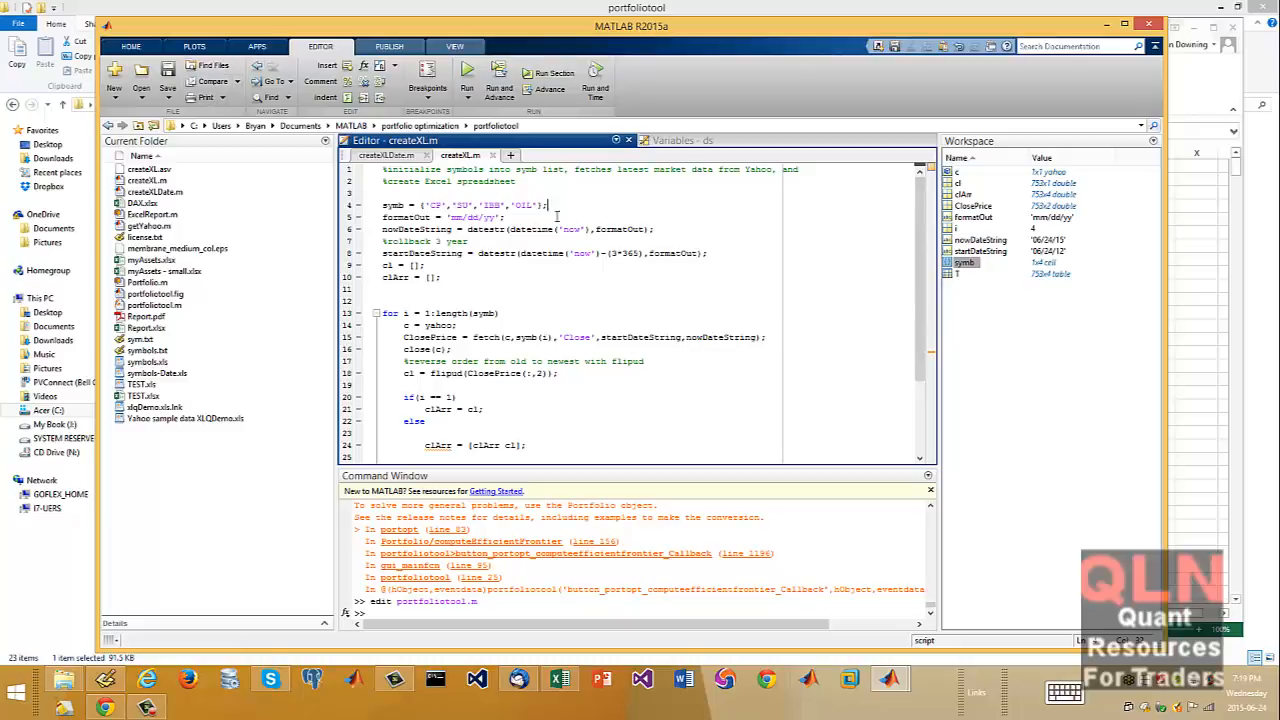
click(170, 95)
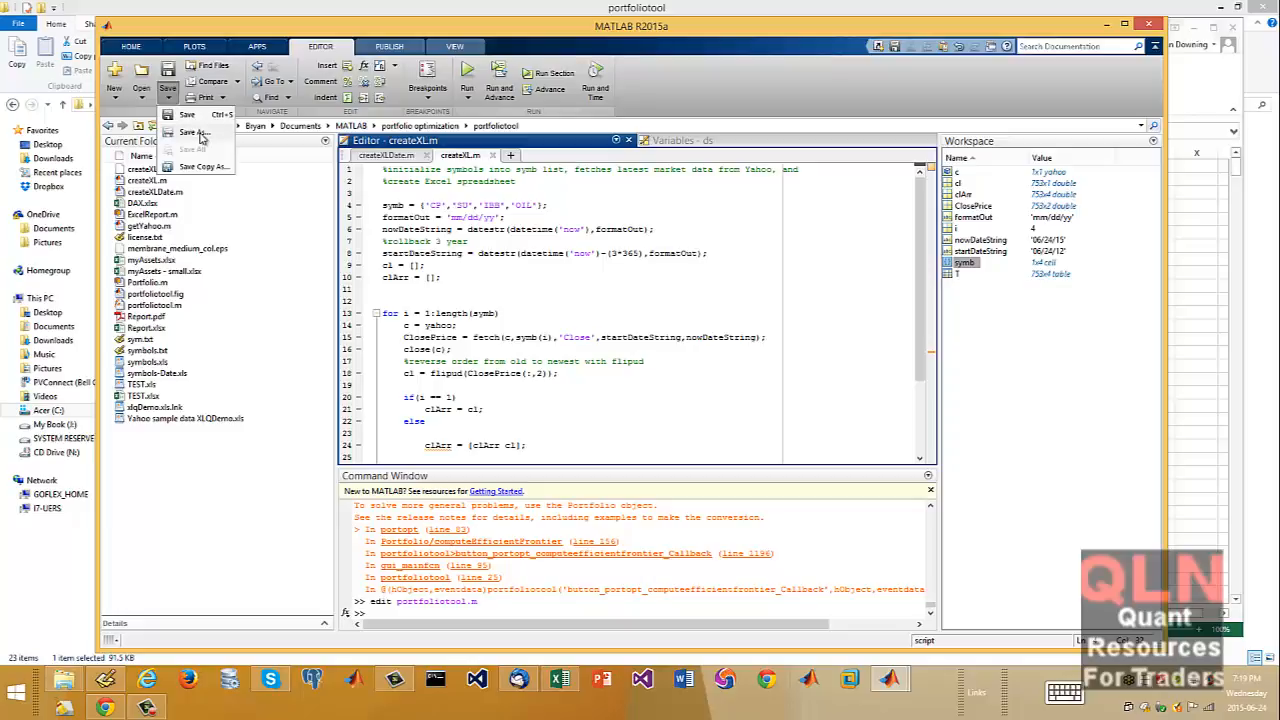
click(200, 120)
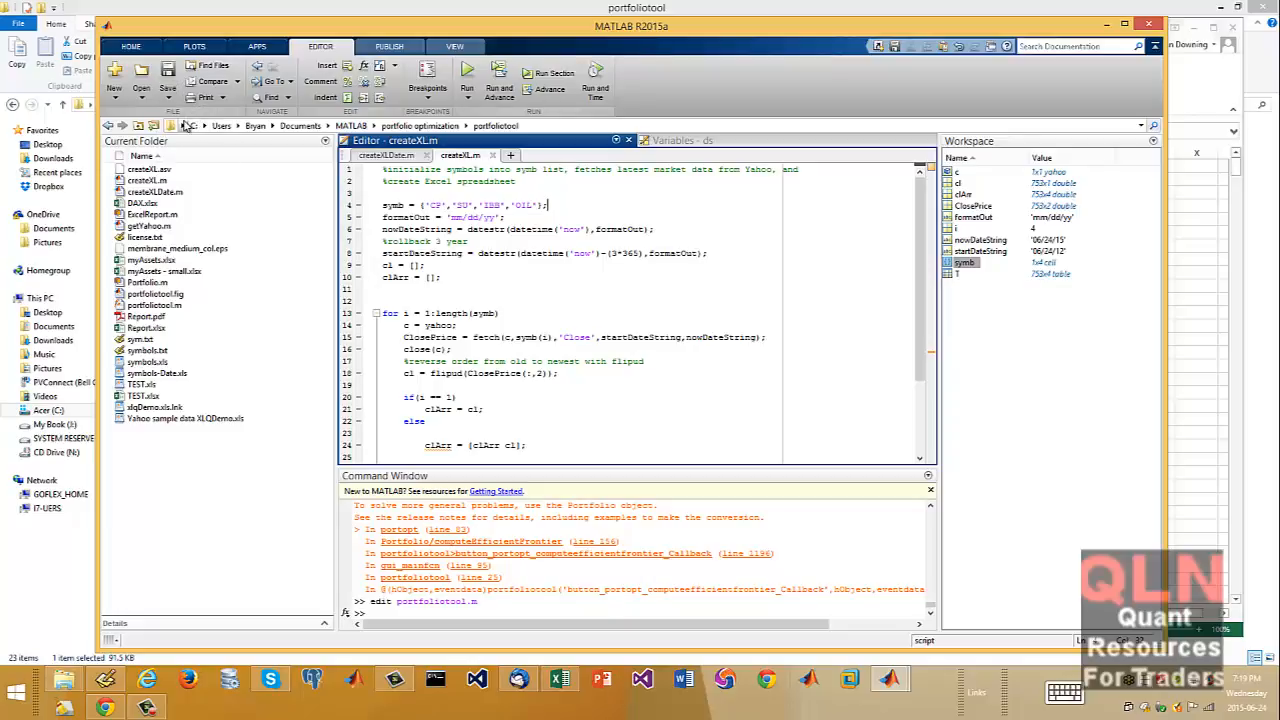